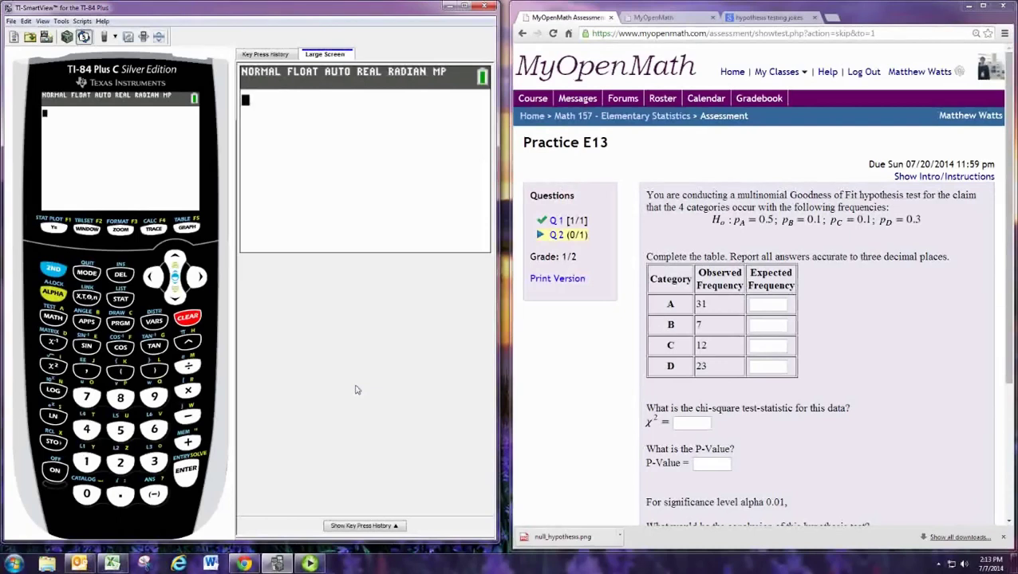
Sum 31+7+12+23 to 73, then take 73 times .5, .1 and .3 for 36.5, 7.3, 21.9
{"action": "type", "text": "31+"}
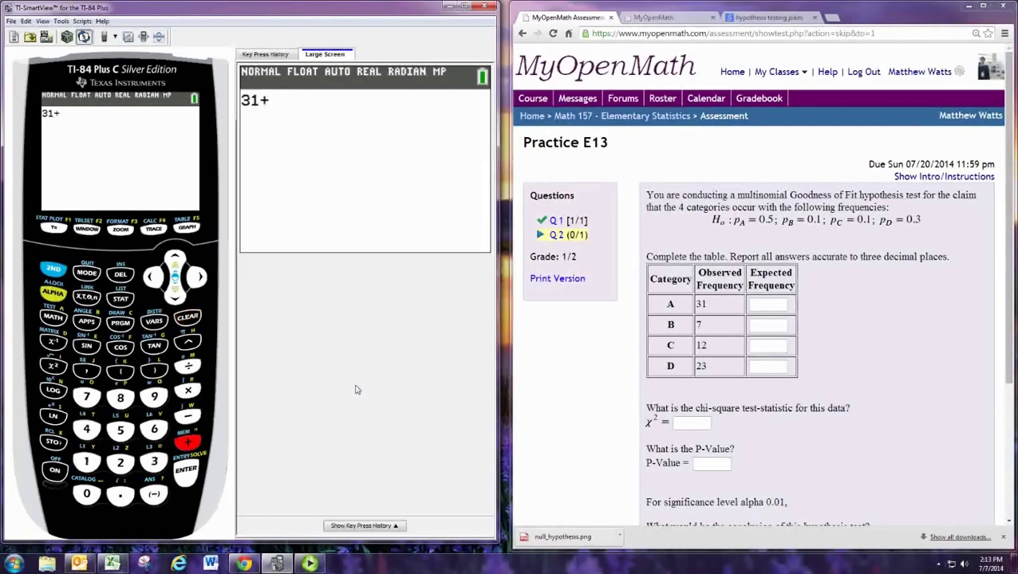
{"action": "type", "text": "7+"}
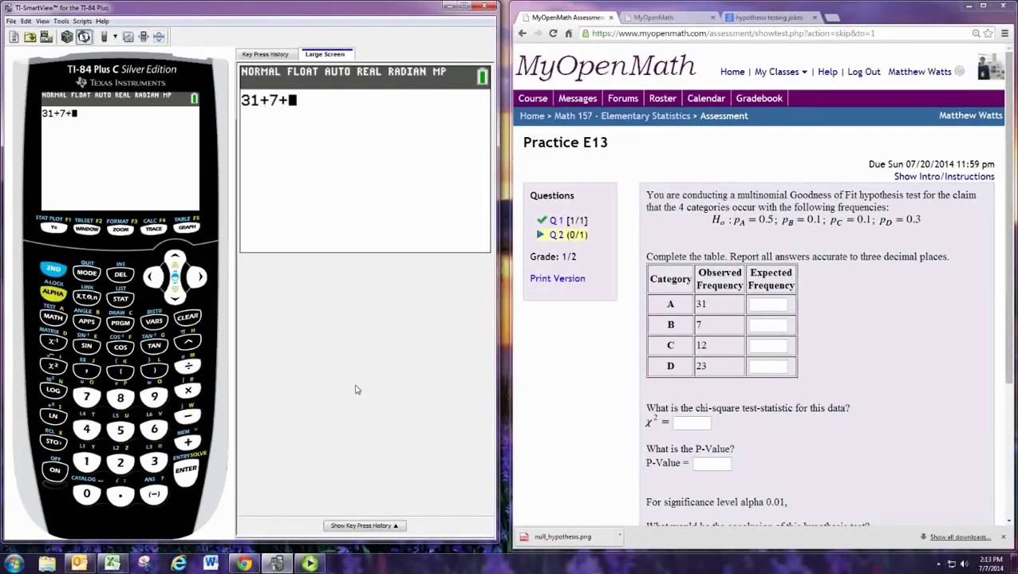
{"action": "type", "text": "12+23"}
{"action": "key", "text": "Return"}
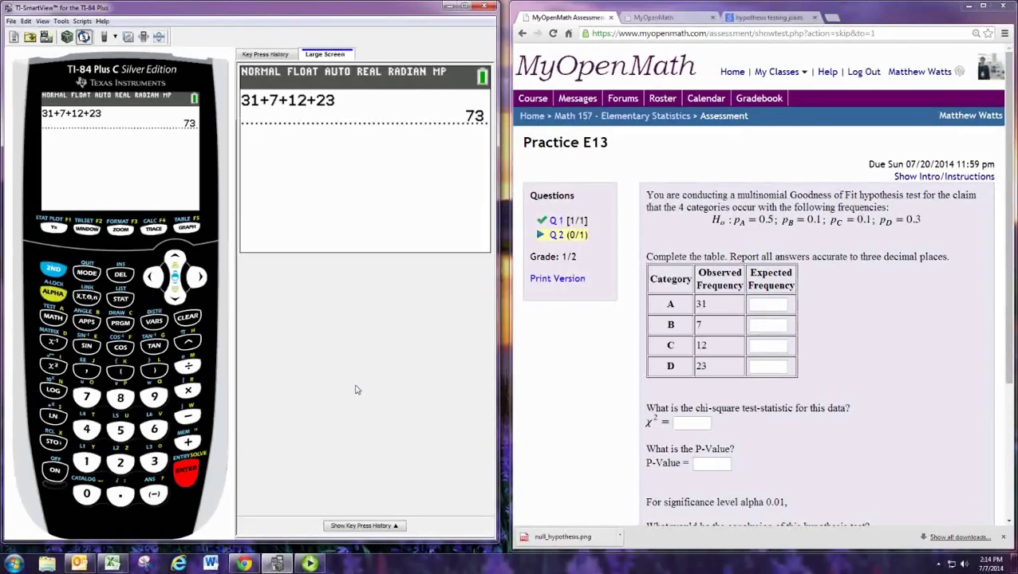
{"action": "type", "text": "*"}
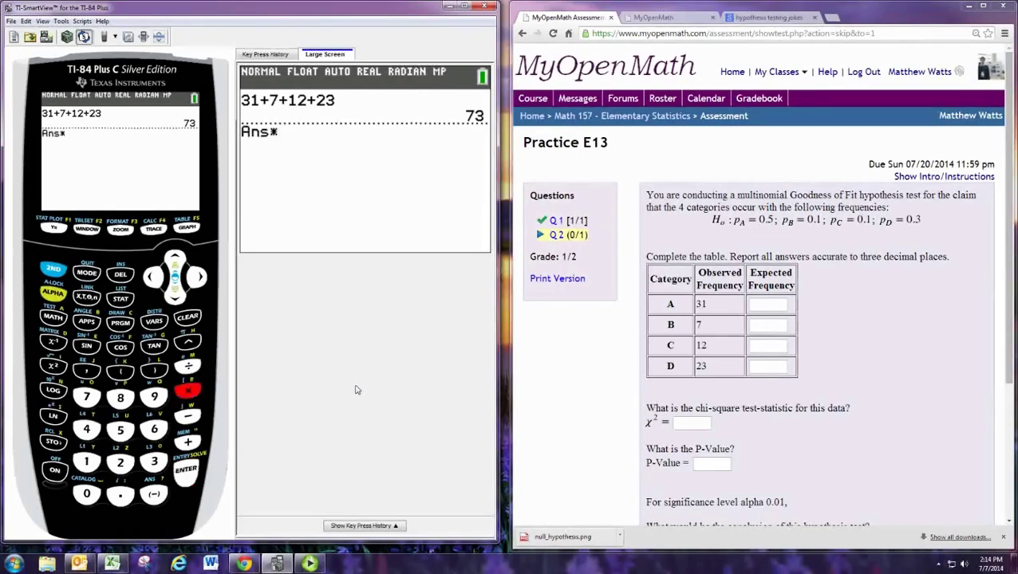
{"action": "type", "text": ".5"}
{"action": "key", "text": "Return"}
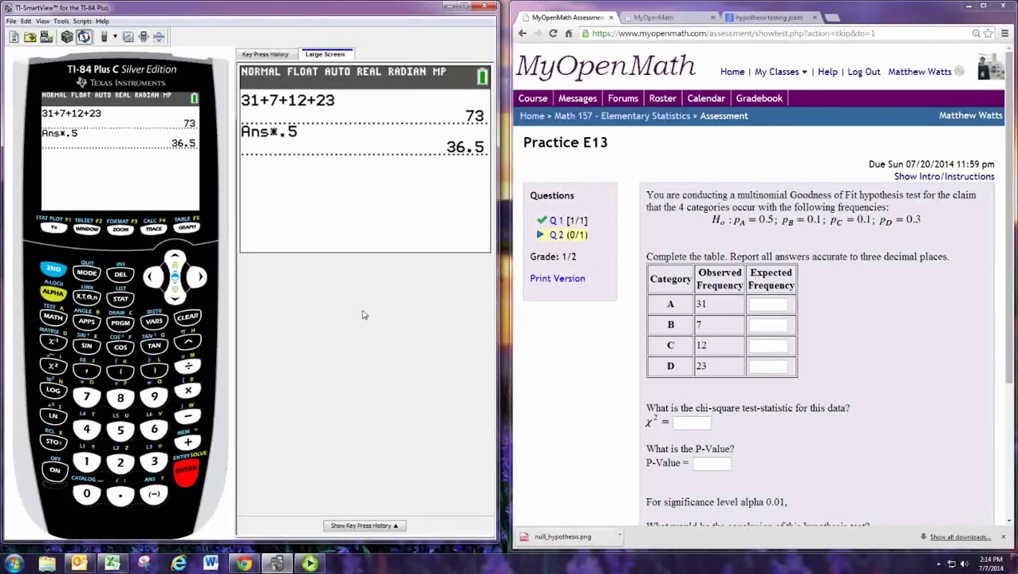
{"action": "type", "text": "73*"}
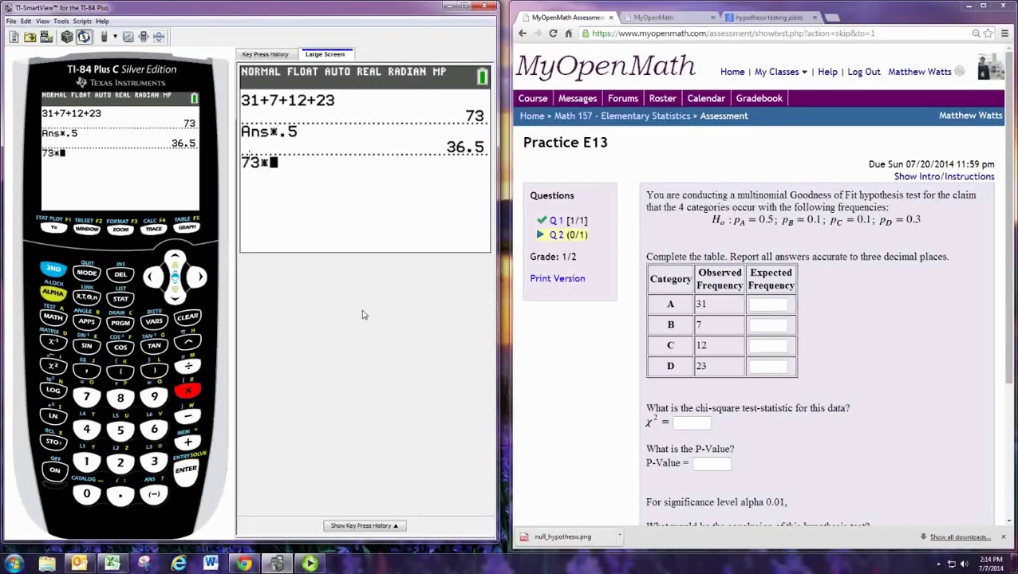
{"action": "type", "text": ".1"}
{"action": "key", "text": "Return"}
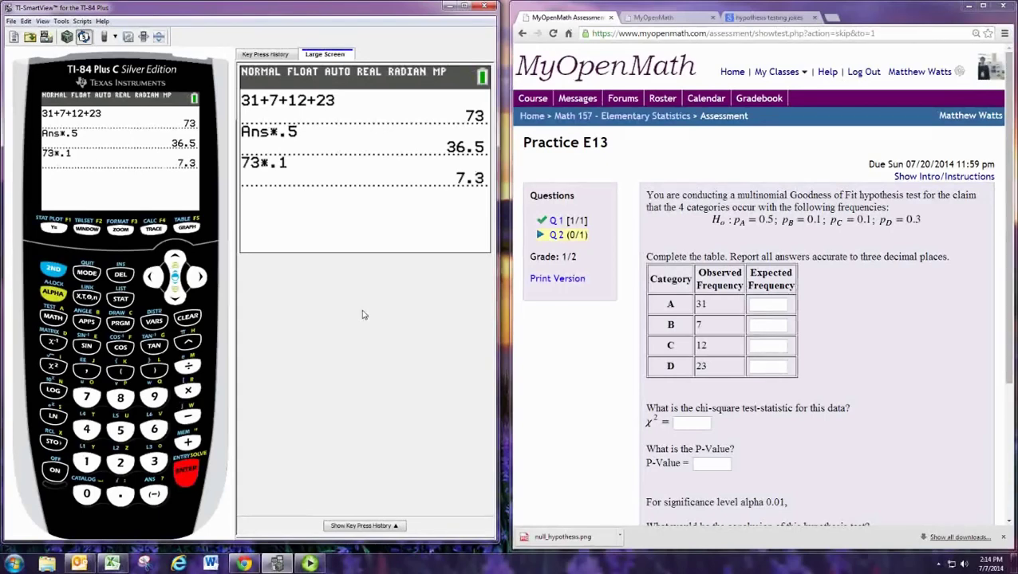
{"action": "type", "text": "73*.3"}
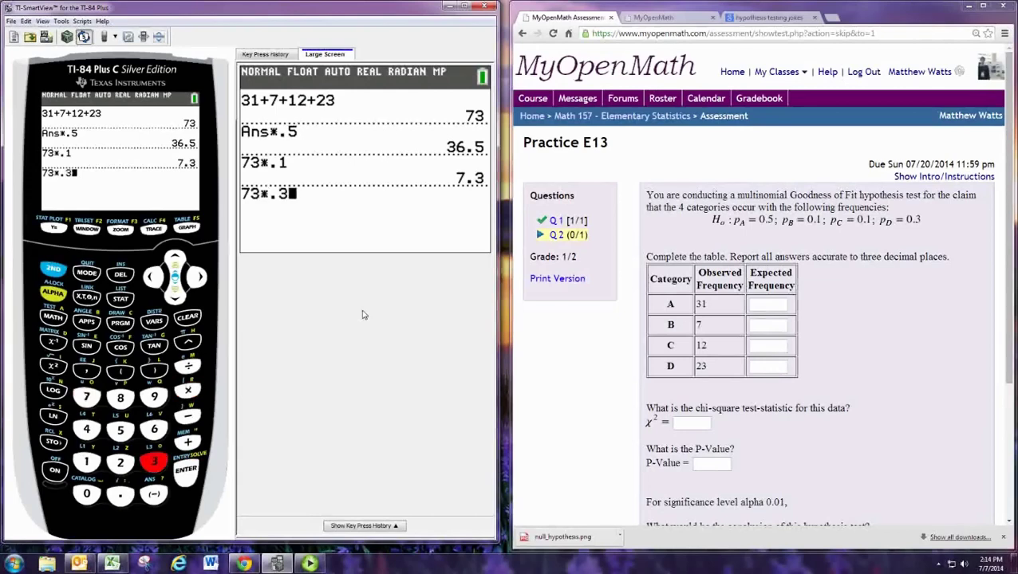
{"action": "key", "text": "Return"}
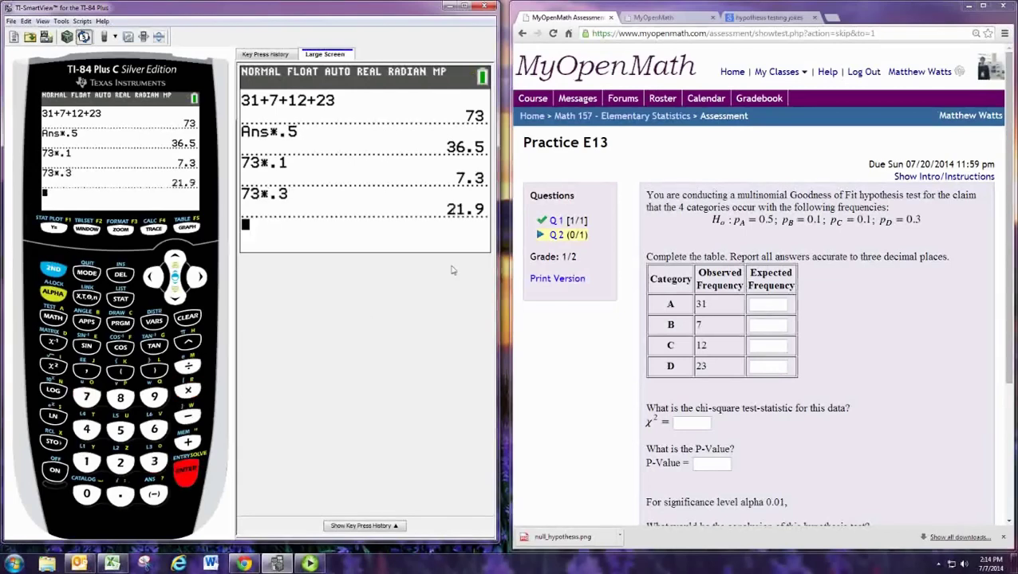
Enter 36.5, 7.3, 7.3 and 21.9 in the A–D Expected Frequency boxes, dismissing the submission warning
{"action": "left_click", "coordinate": [808, 288]}
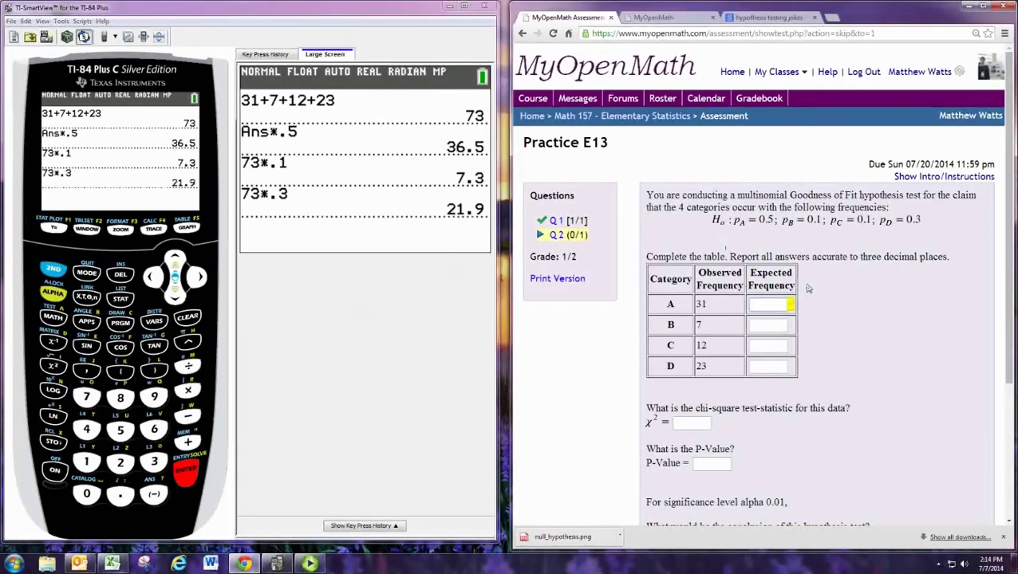
{"action": "type", "text": "36.5"}
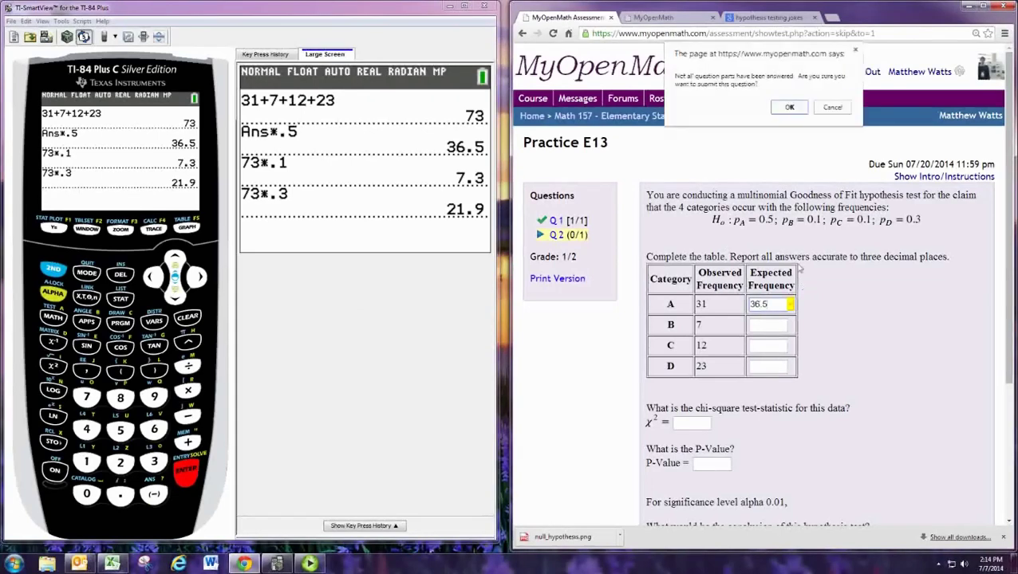
{"action": "left_click", "coordinate": [832, 109]}
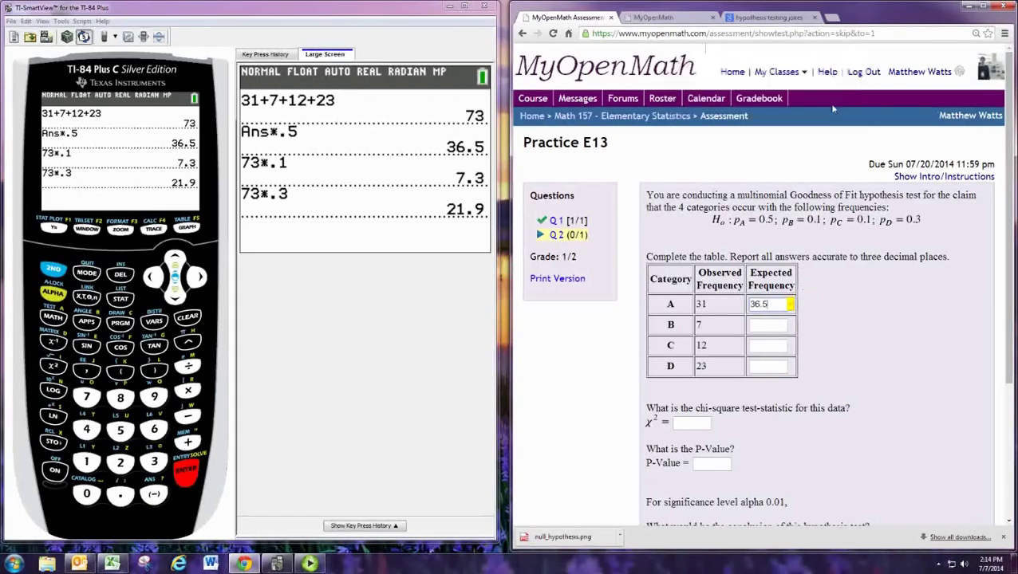
{"action": "key", "text": "Tab"}
{"action": "type", "text": "7.3"}
{"action": "key", "text": "Tab"}
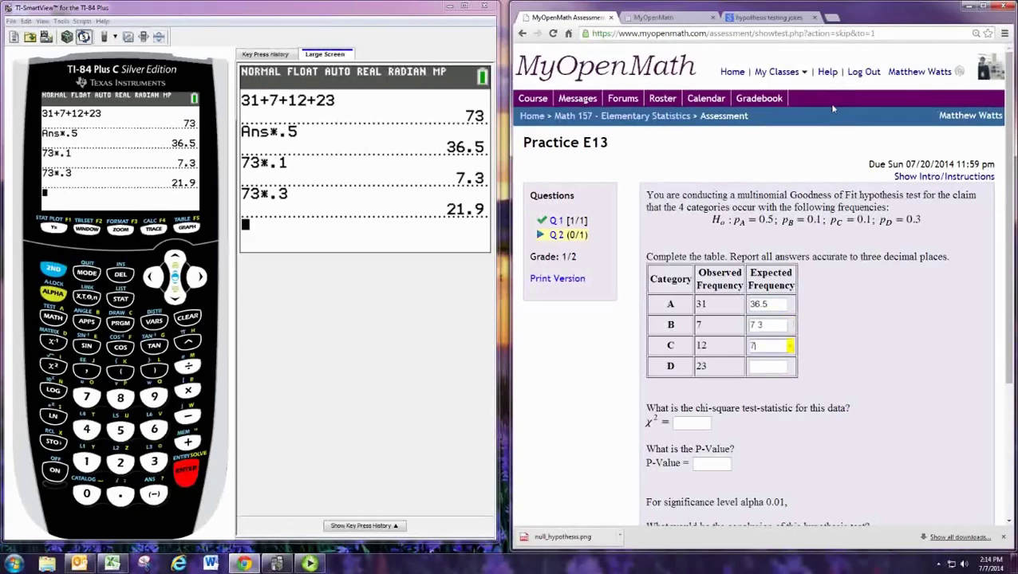
{"action": "type", "text": "7.3"}
{"action": "key", "text": "Tab"}
{"action": "type", "text": "21.9"}
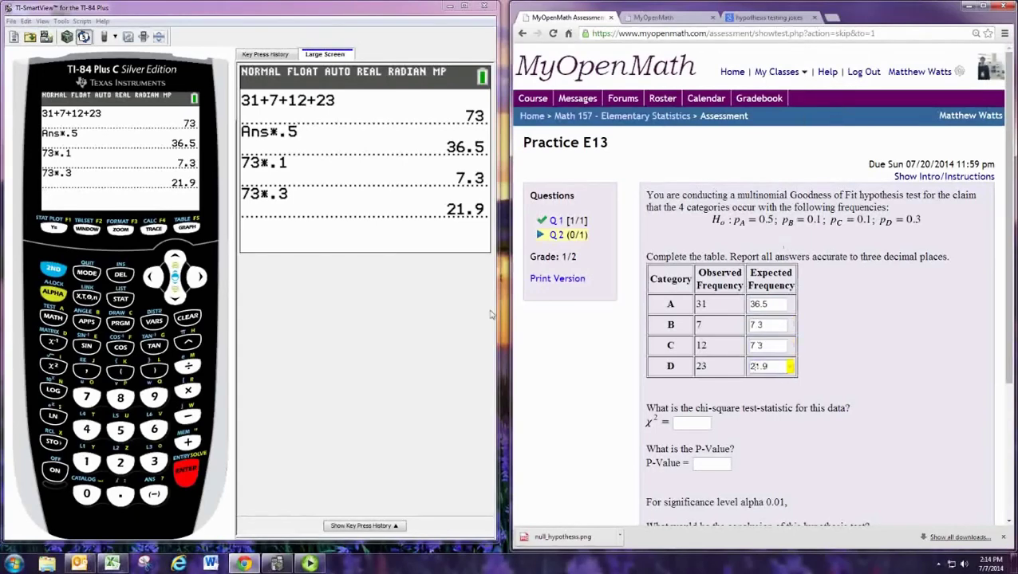
{"action": "left_click", "coordinate": [491, 315]}
Open the STAT list editor and clear the old values out of list L1
{"action": "left_click", "coordinate": [119, 298]}
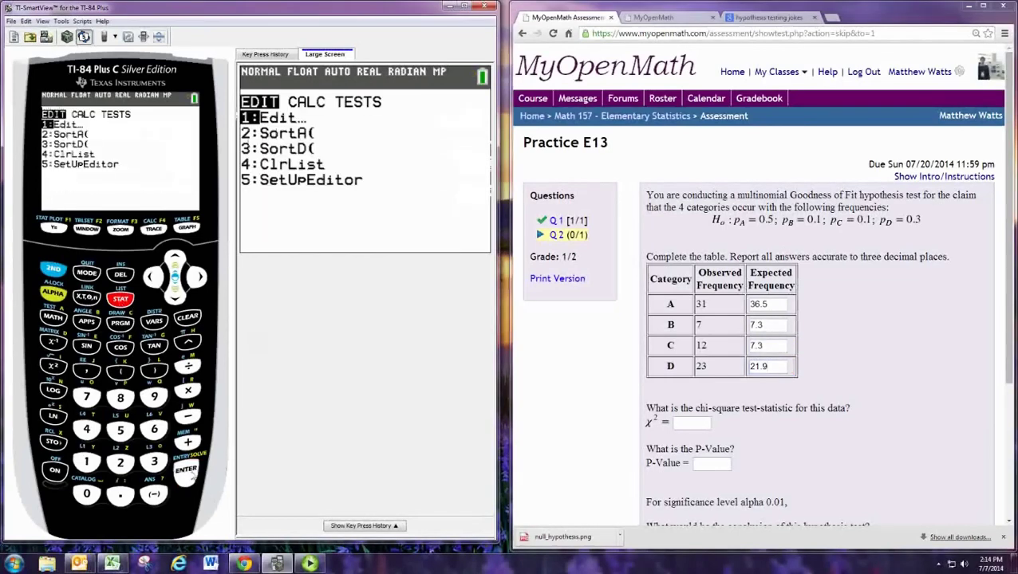
{"action": "left_click", "coordinate": [187, 471]}
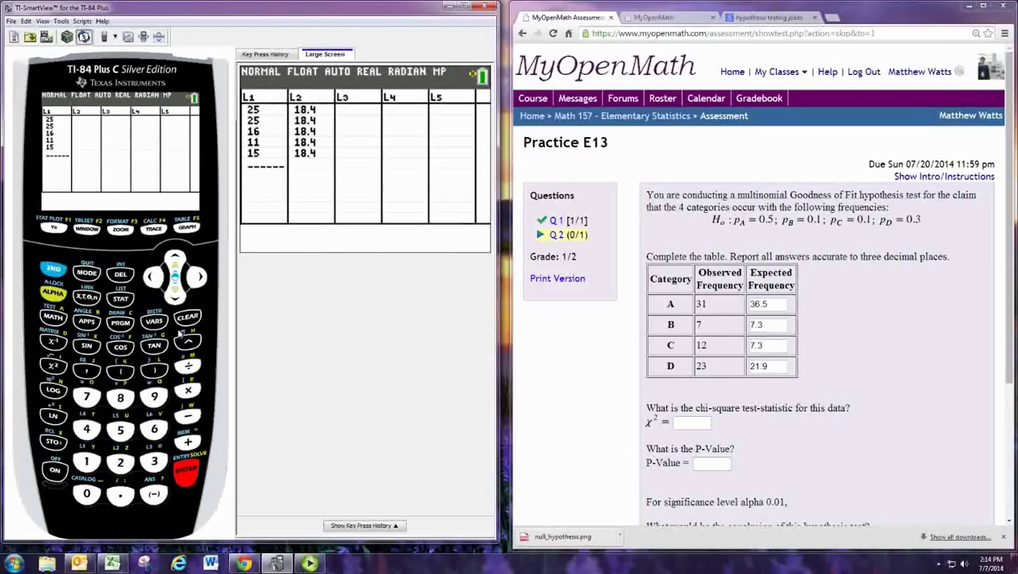
{"action": "left_click", "coordinate": [174, 297]}
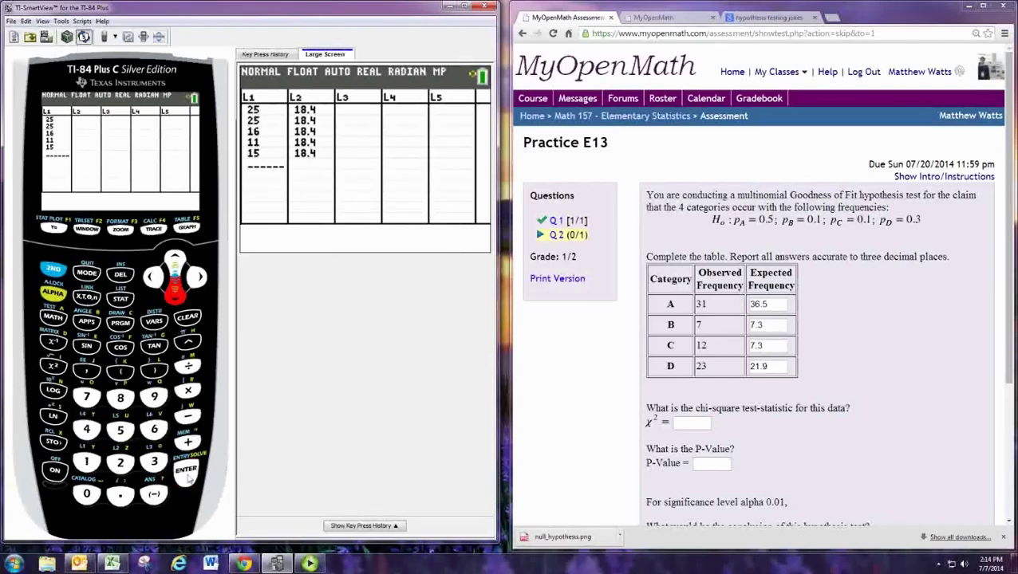
{"action": "key", "text": "F8"}
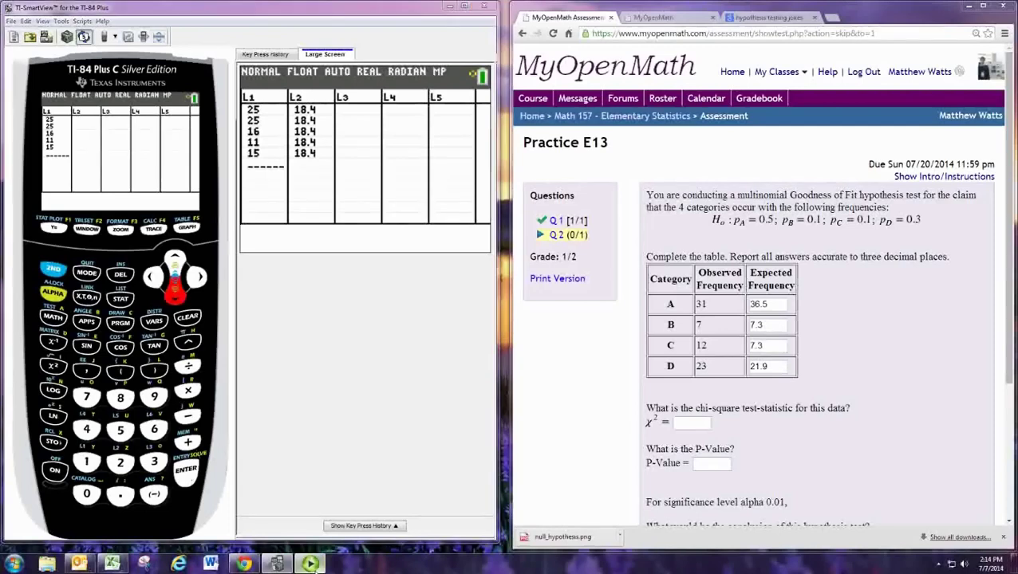
{"action": "left_click", "coordinate": [275, 564]}
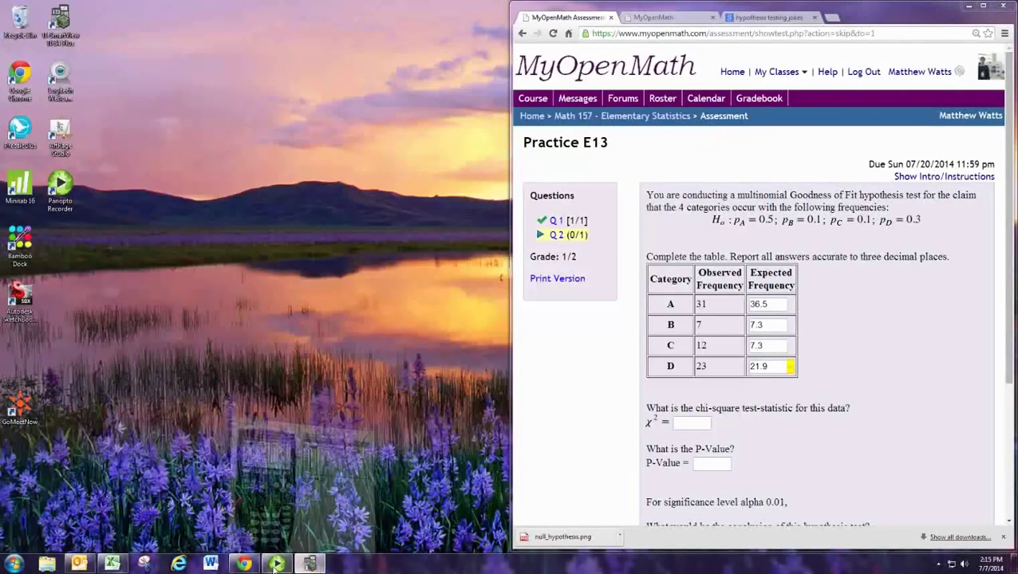
{"action": "left_click", "coordinate": [309, 565]}
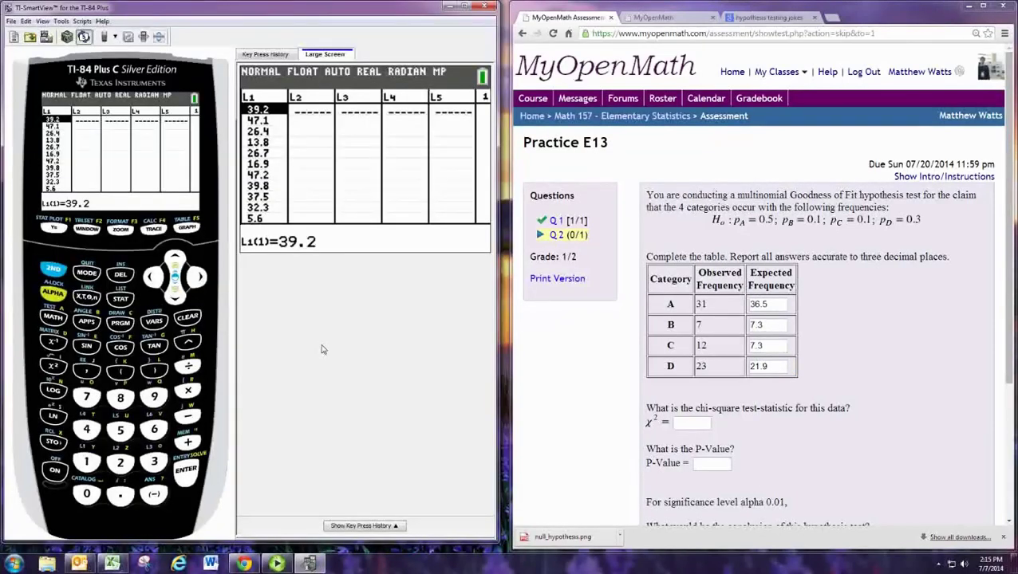
{"action": "left_click", "coordinate": [179, 263]}
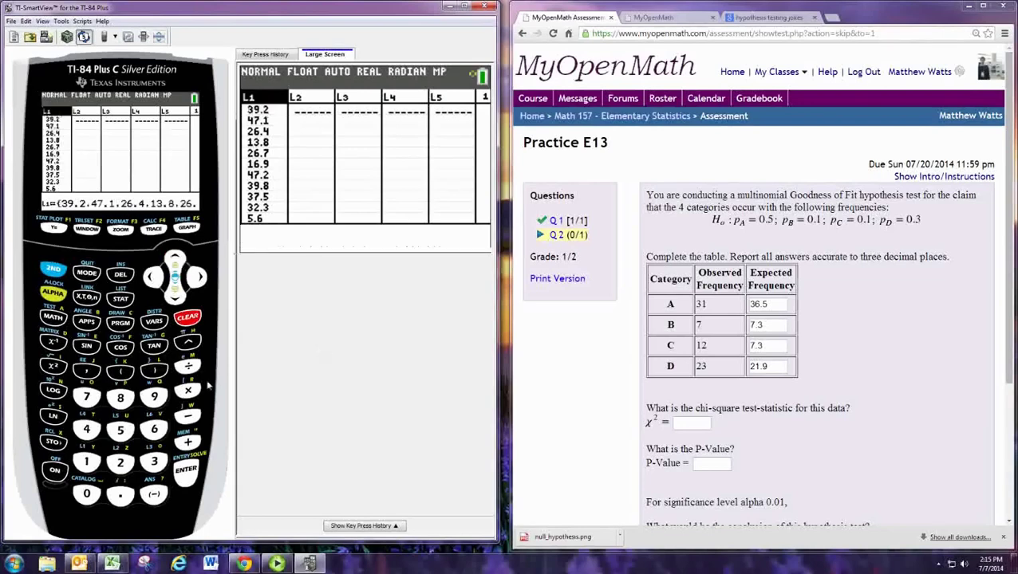
{"action": "left_click", "coordinate": [188, 317]}
{"action": "left_click", "coordinate": [188, 472]}
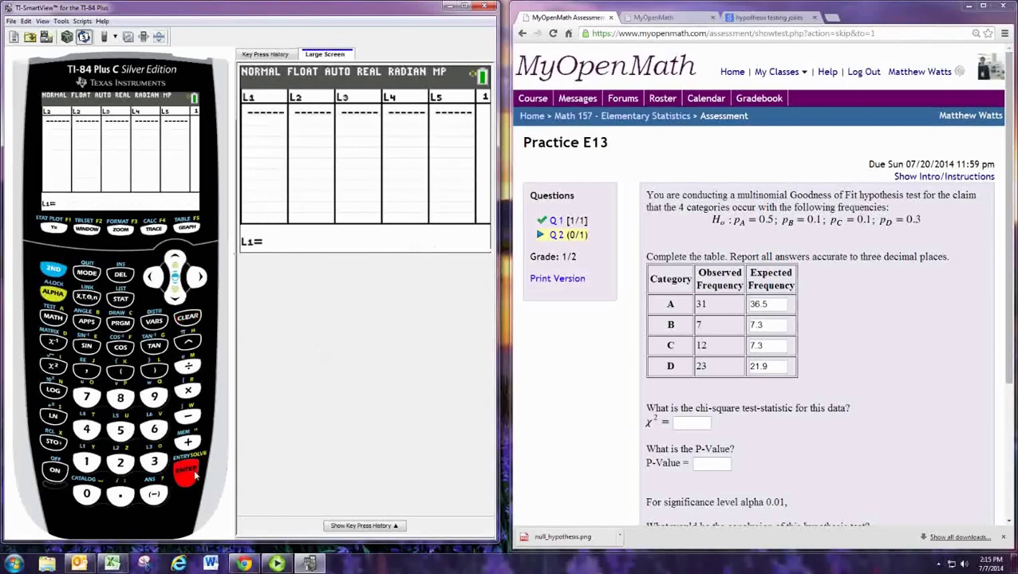
Enter the observed counts 31, 7, 12 and 23 into L1
{"action": "type", "text": "31"}
{"action": "key", "text": "Return"}
{"action": "type", "text": "7"}
{"action": "key", "text": "Return"}
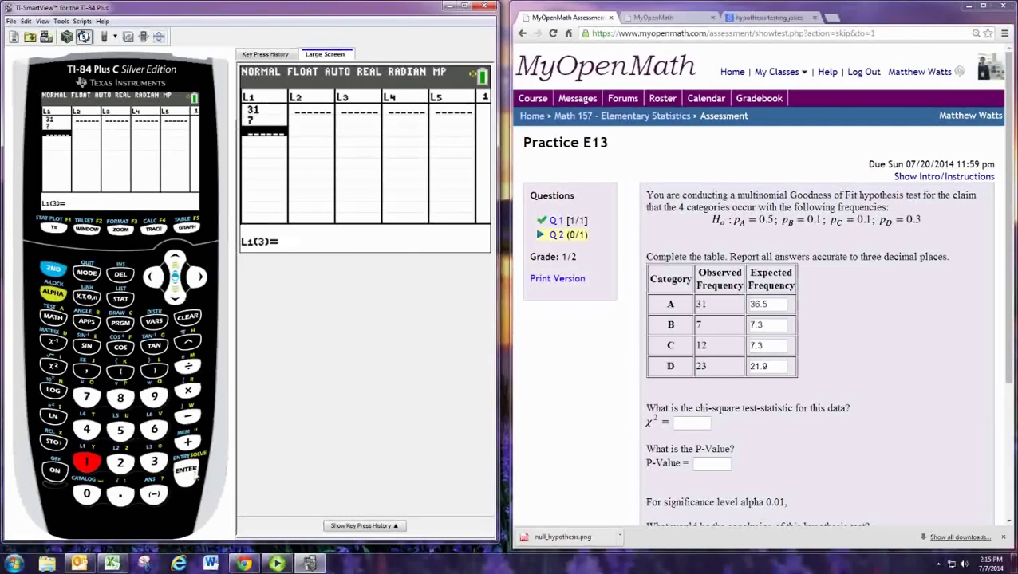
{"action": "type", "text": "12"}
{"action": "key", "text": "Return"}
{"action": "type", "text": "23"}
{"action": "key", "text": "Return"}
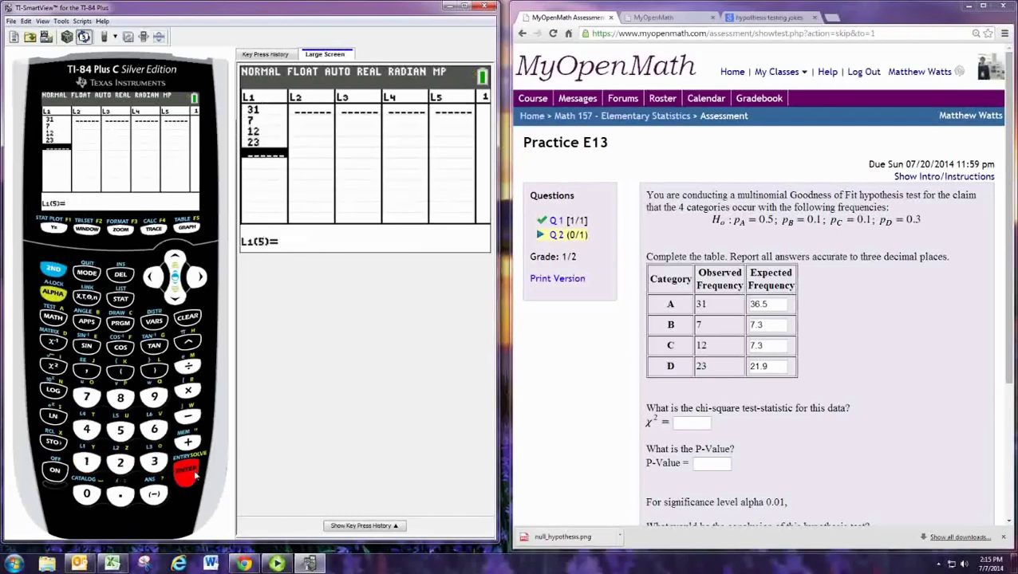
Enter the expected counts 36.5, 7.3, 7.3 and 21.9 into L2
{"action": "key", "text": "Right"}
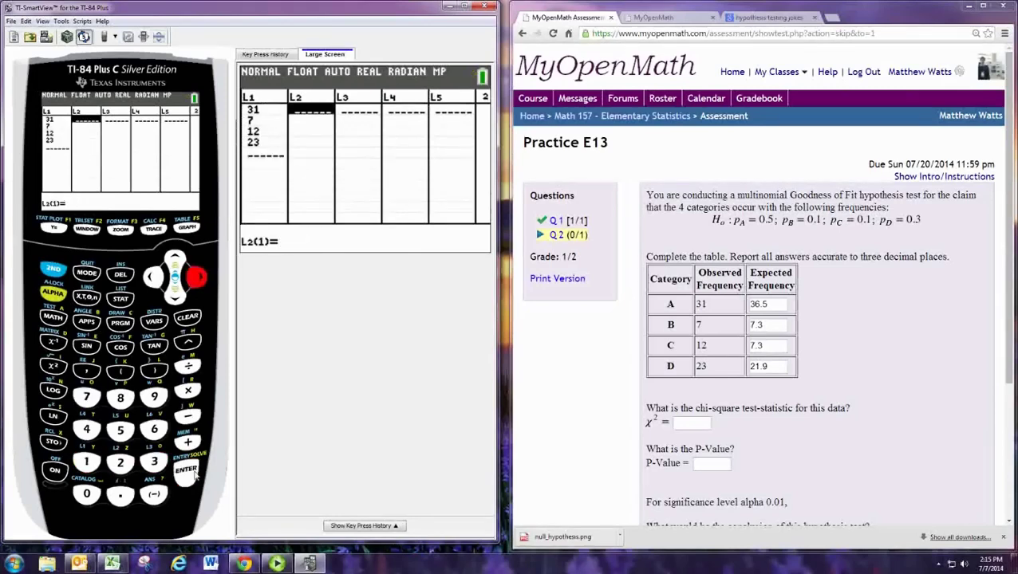
{"action": "type", "text": "36.5"}
{"action": "key", "text": "Return"}
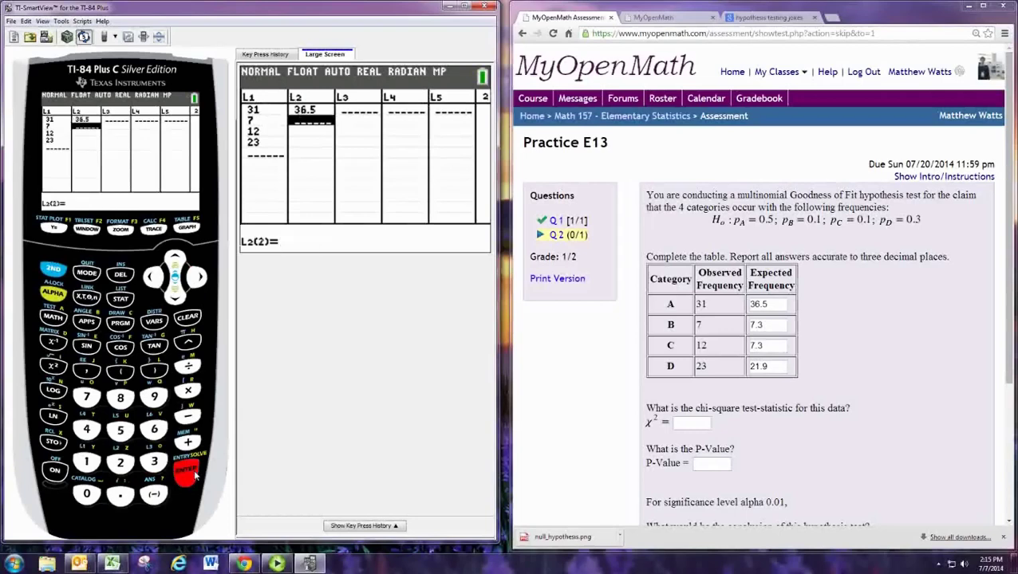
{"action": "type", "text": "7.3"}
{"action": "key", "text": "Return"}
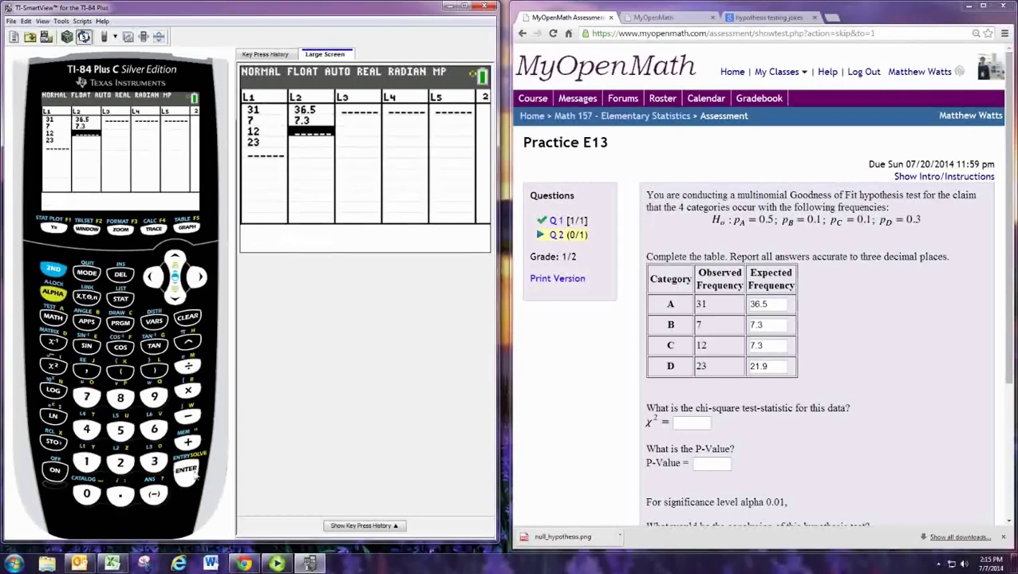
{"action": "type", "text": "21.9"}
{"action": "key", "text": "Up"}
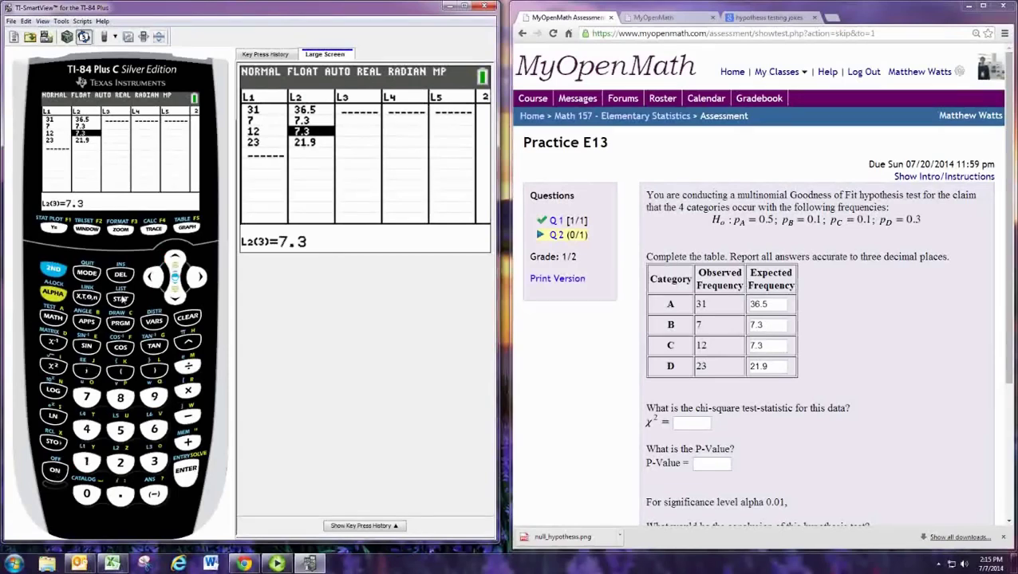
Run χ²GOF-Test with Observed L1, Expected L2 and df 3, getting χ²=3.922374429, p=.2699692127
{"action": "left_click", "coordinate": [120, 298]}
{"action": "left_click", "coordinate": [196, 276]}
{"action": "left_click", "coordinate": [196, 276]}
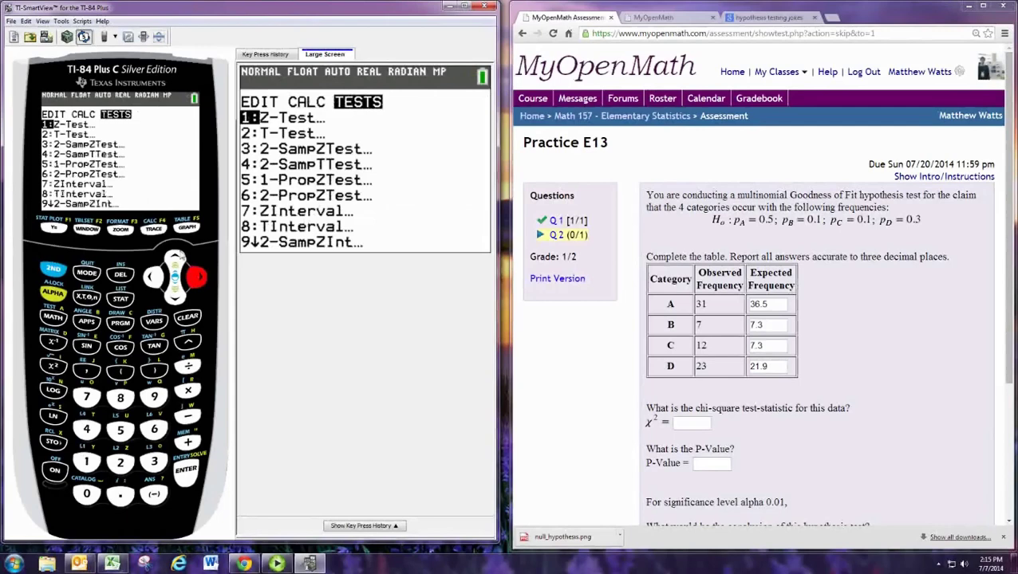
{"action": "left_click", "coordinate": [177, 258]}
{"action": "left_click", "coordinate": [178, 259]}
{"action": "left_click", "coordinate": [179, 260]}
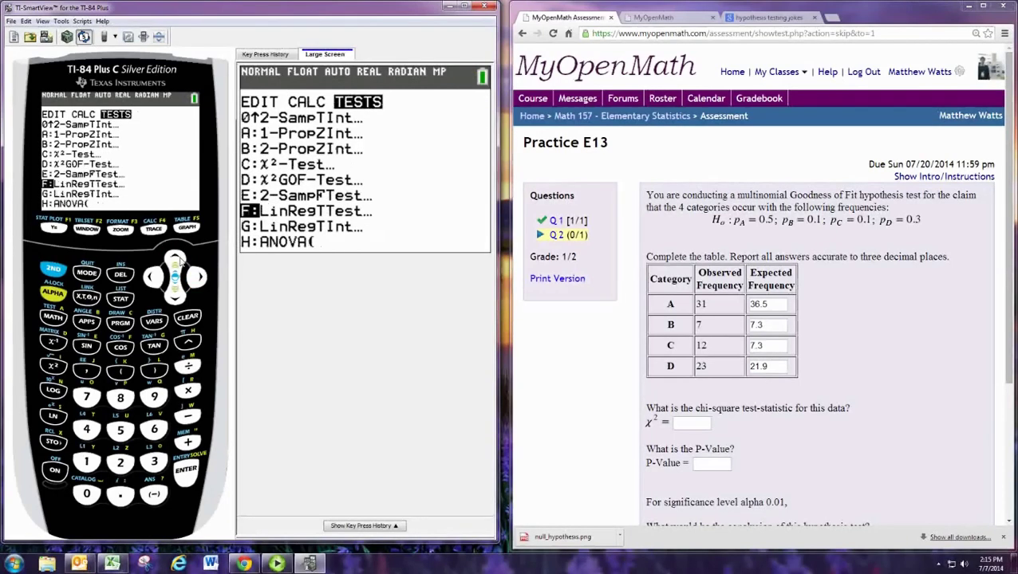
{"action": "left_click", "coordinate": [176, 259]}
{"action": "left_click", "coordinate": [176, 258]}
{"action": "left_click", "coordinate": [187, 472]}
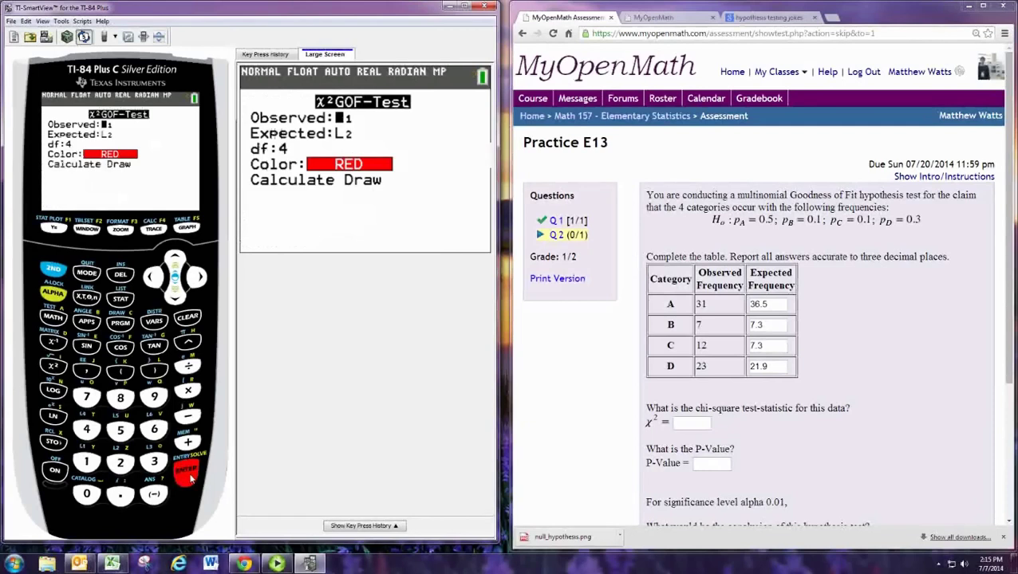
{"action": "left_click", "coordinate": [177, 295]}
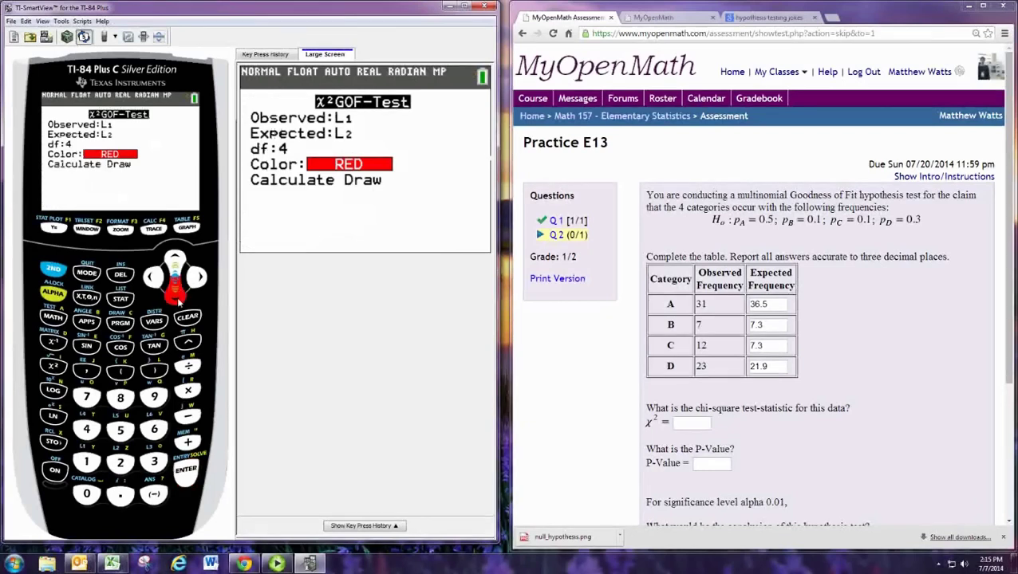
{"action": "left_click", "coordinate": [178, 300]}
{"action": "left_click", "coordinate": [156, 462]}
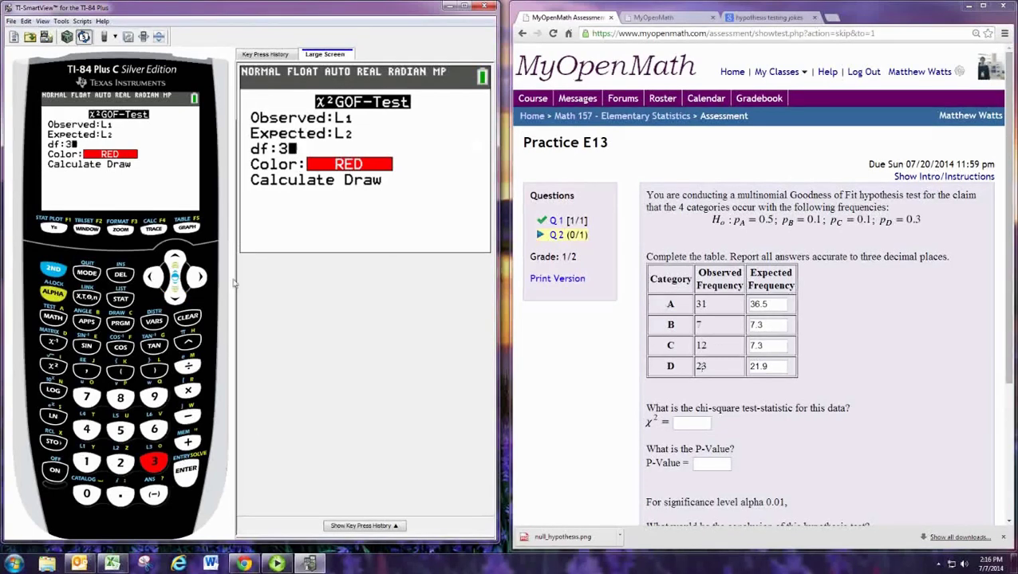
{"action": "left_click", "coordinate": [186, 469]}
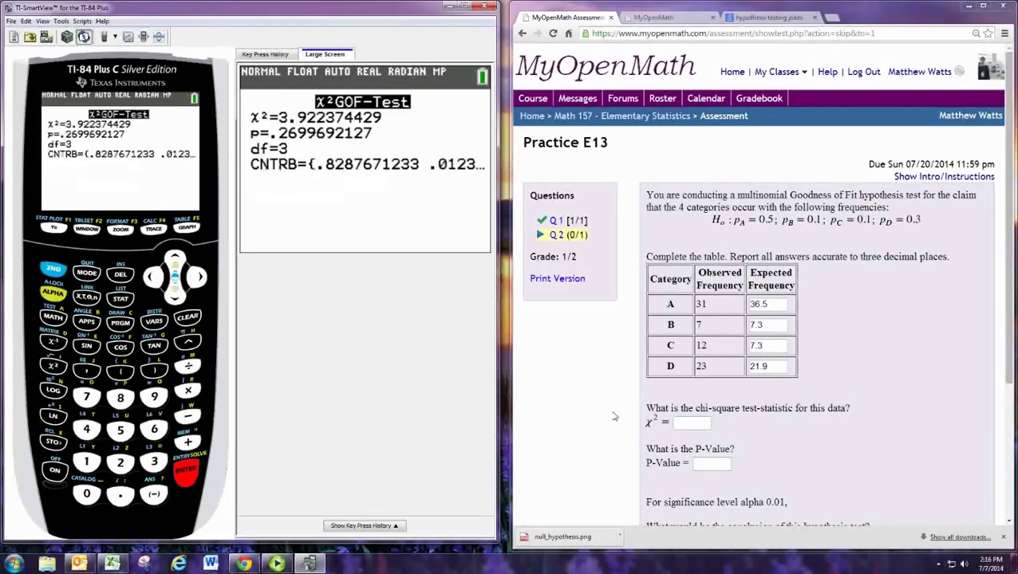
Answer χ² = 3.922 and P-value .270
{"action": "left_click", "coordinate": [688, 424]}
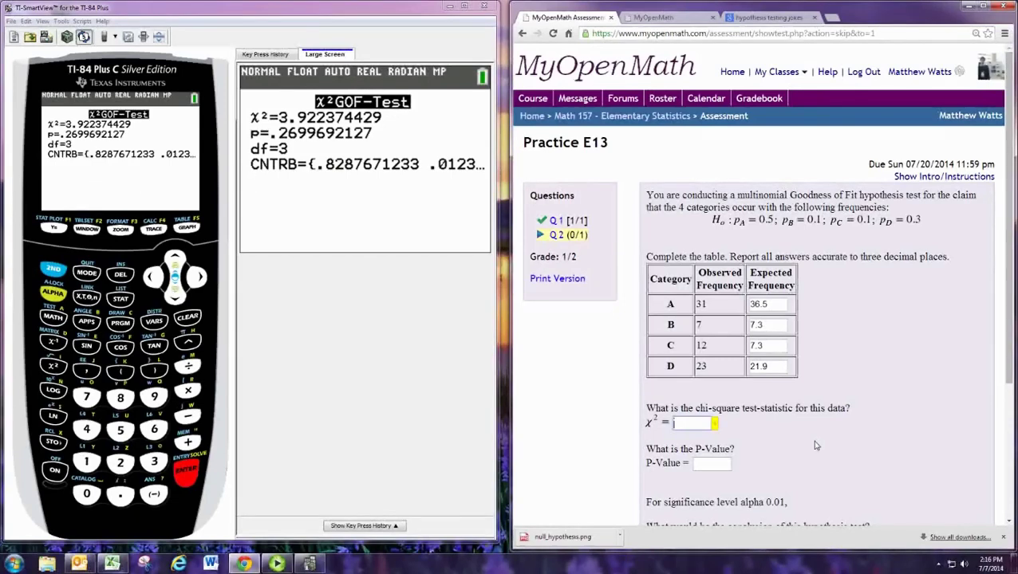
{"action": "type", "text": "3.922"}
{"action": "left_click", "coordinate": [707, 471]}
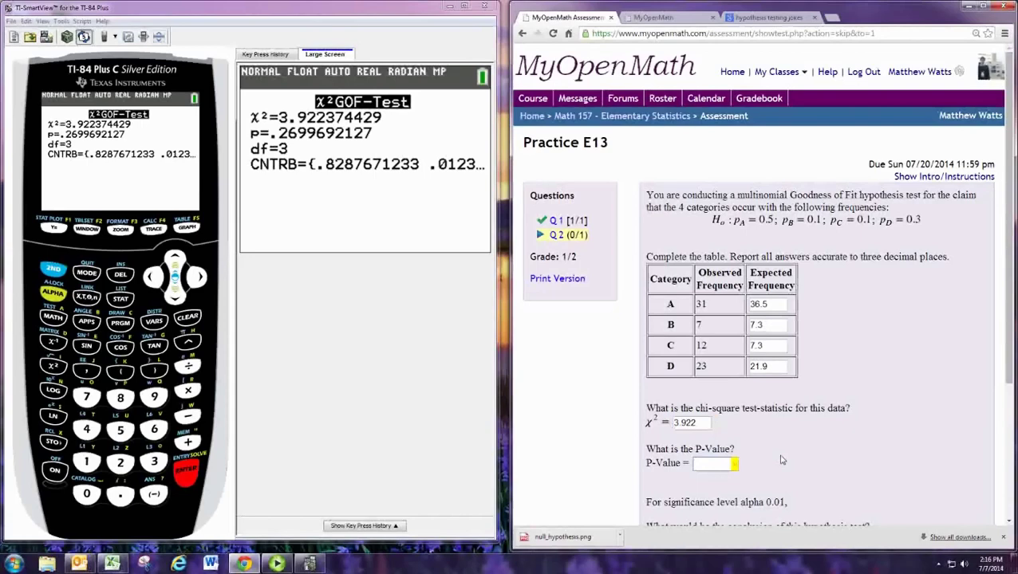
{"action": "type", "text": ".270"}
Choose 'Fail to reject the Null Hypothesis' as the conclusion and bring up the Excel workbook
{"action": "scroll", "coordinate": [801, 459], "scroll_direction": "down", "scroll_amount": 1}
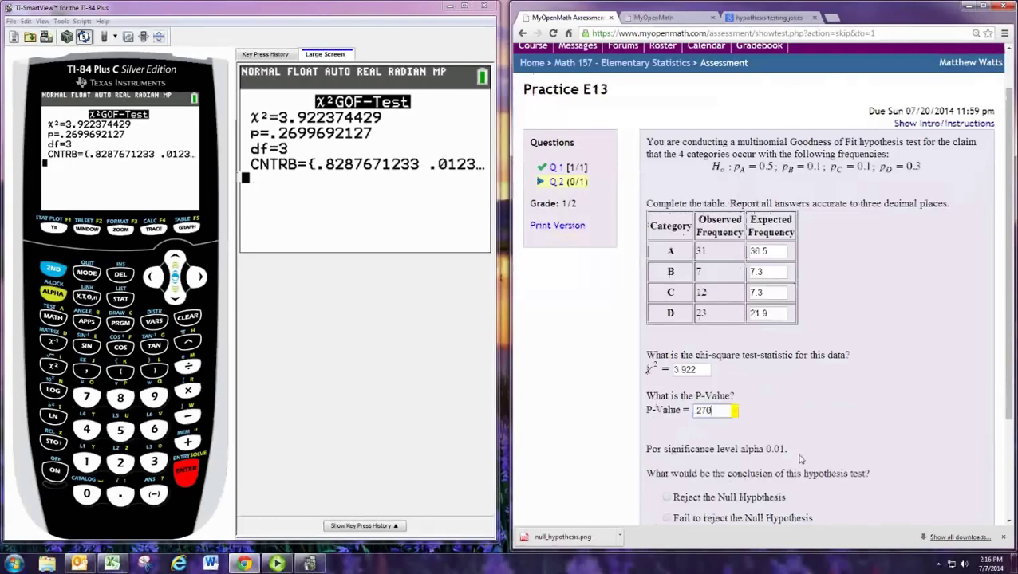
{"action": "scroll", "coordinate": [801, 459], "scroll_direction": "down", "scroll_amount": 2}
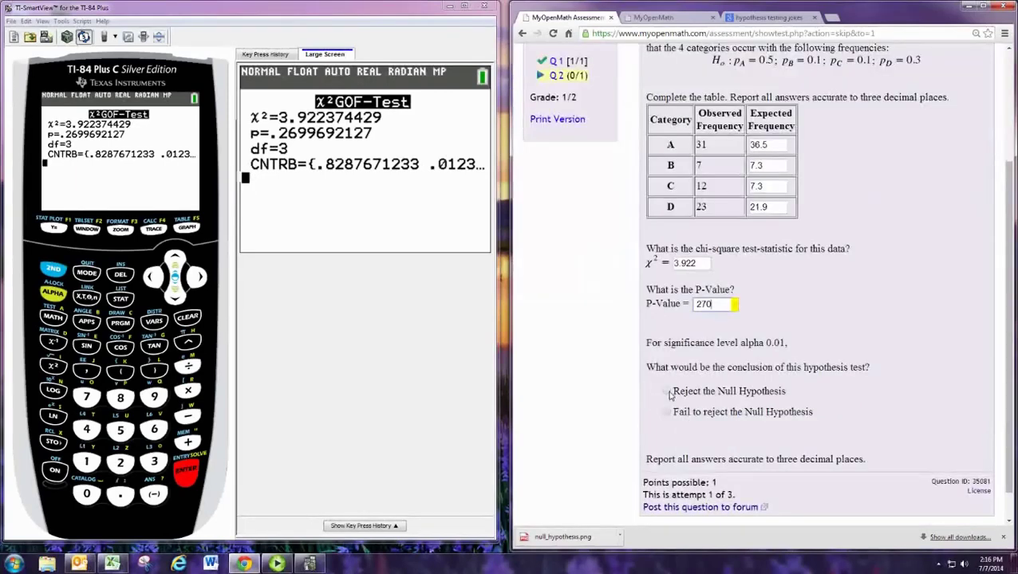
{"action": "left_click", "coordinate": [667, 413]}
{"action": "scroll", "coordinate": [551, 397], "scroll_direction": "up", "scroll_amount": 1}
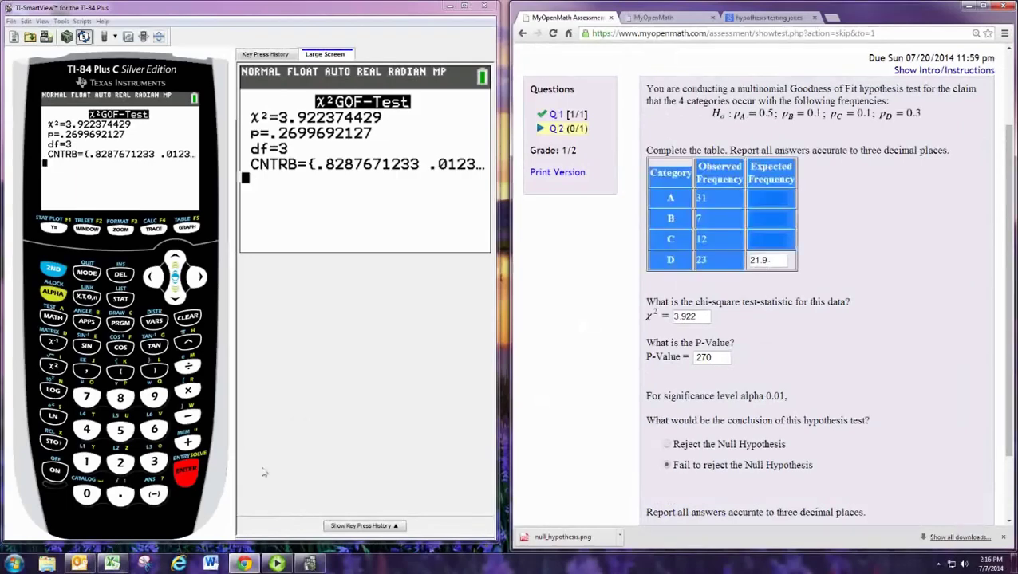
{"action": "left_click", "coordinate": [112, 564]}
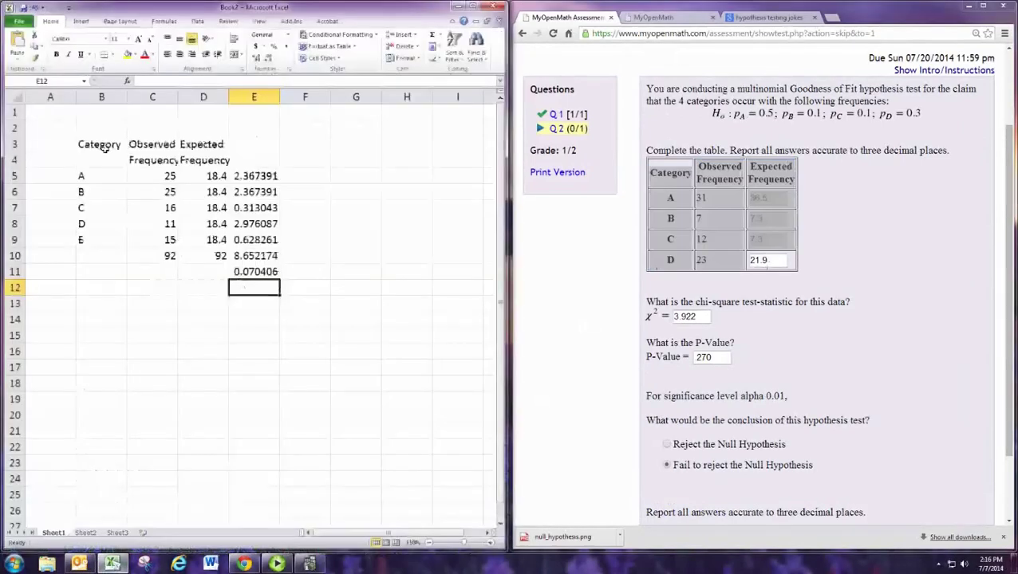
Clear B3:F13 and paste the quiz table at B4 matching destination formatting (A–D: 31, 7, 12, 23)
{"action": "left_click_drag", "start_coordinate": [79, 141], "coordinate": [291, 304]}
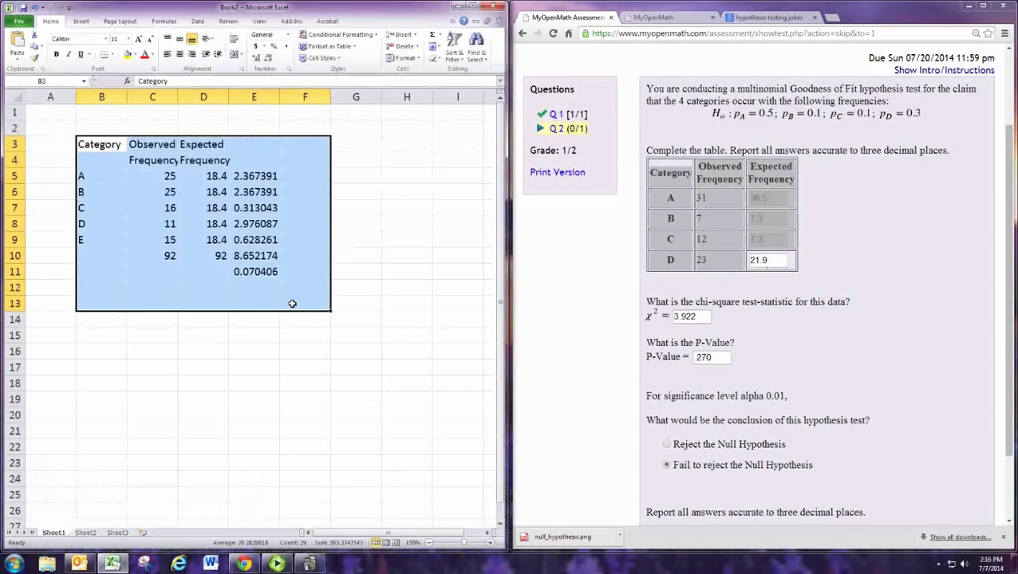
{"action": "key", "text": "Delete"}
{"action": "left_click", "coordinate": [102, 145]}
{"action": "right_click", "coordinate": [101, 145]}
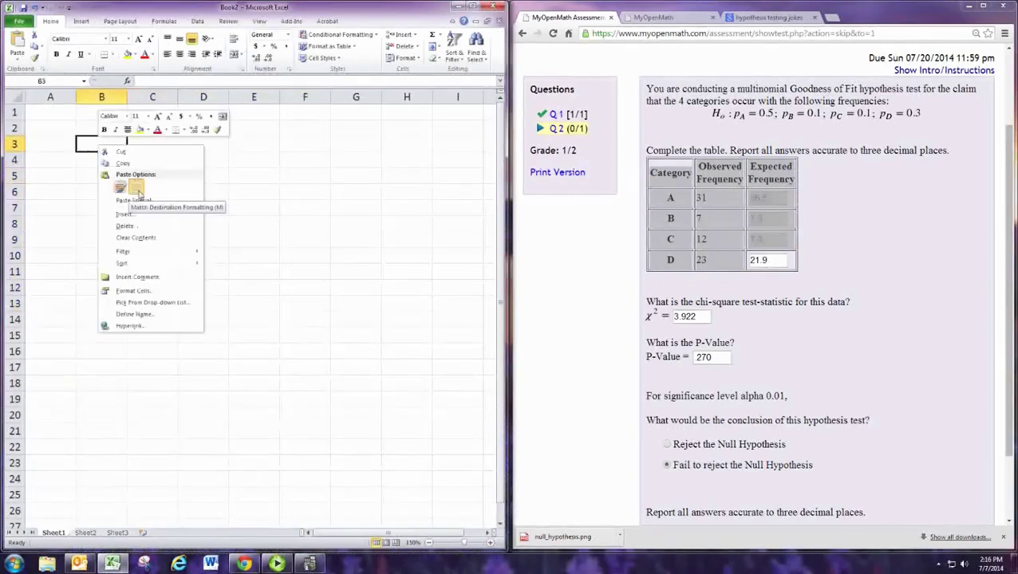
{"action": "left_click", "coordinate": [135, 176]}
{"action": "left_click", "coordinate": [200, 195]}
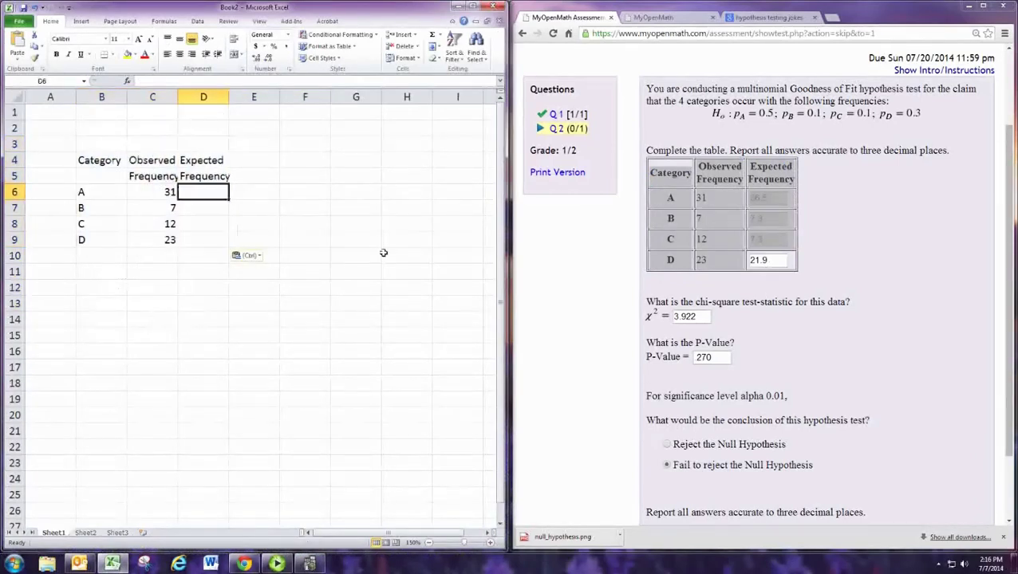
{"action": "right_click", "coordinate": [81, 161]}
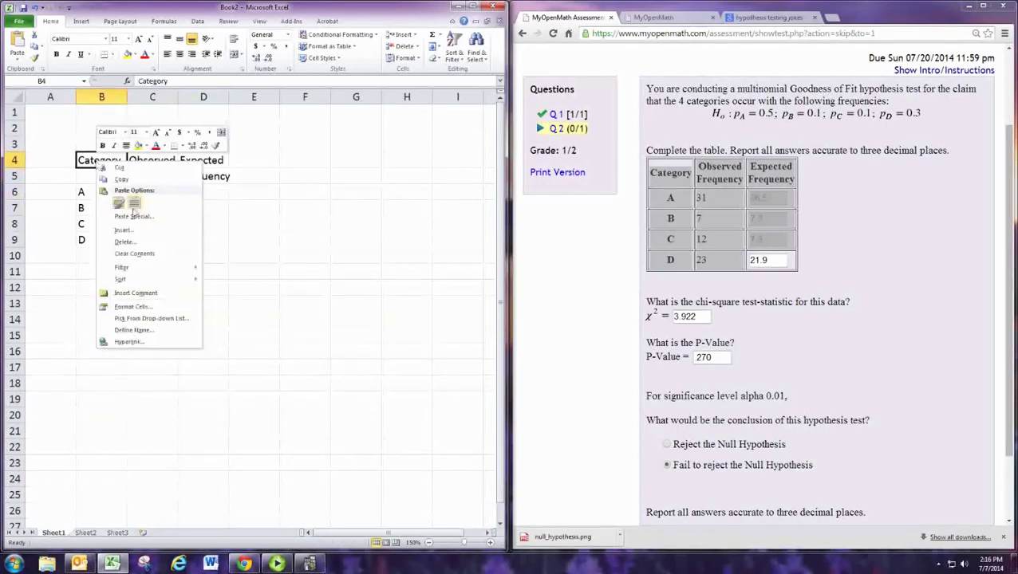
{"action": "left_click", "coordinate": [134, 205]}
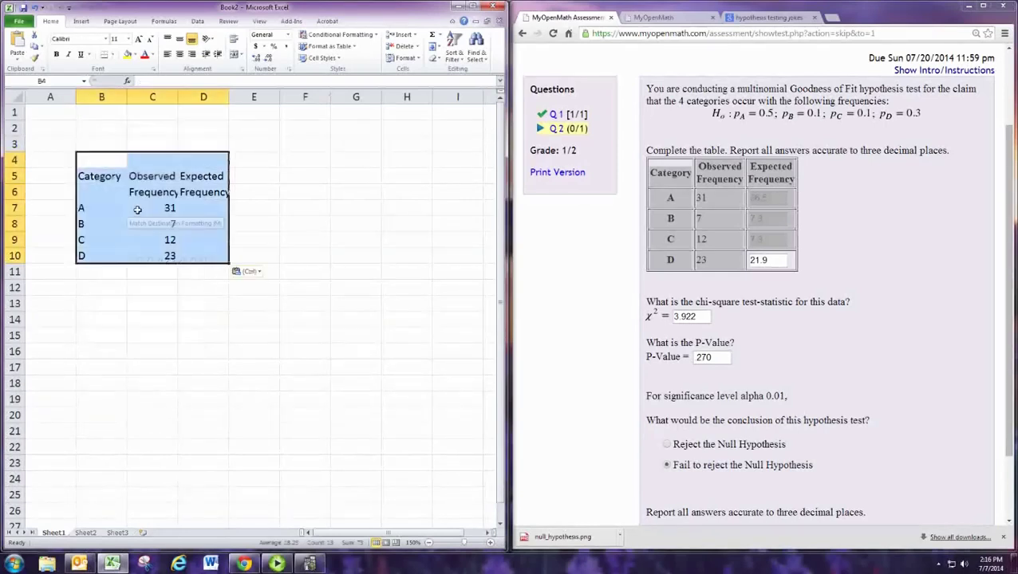
{"action": "left_click", "coordinate": [210, 210]}
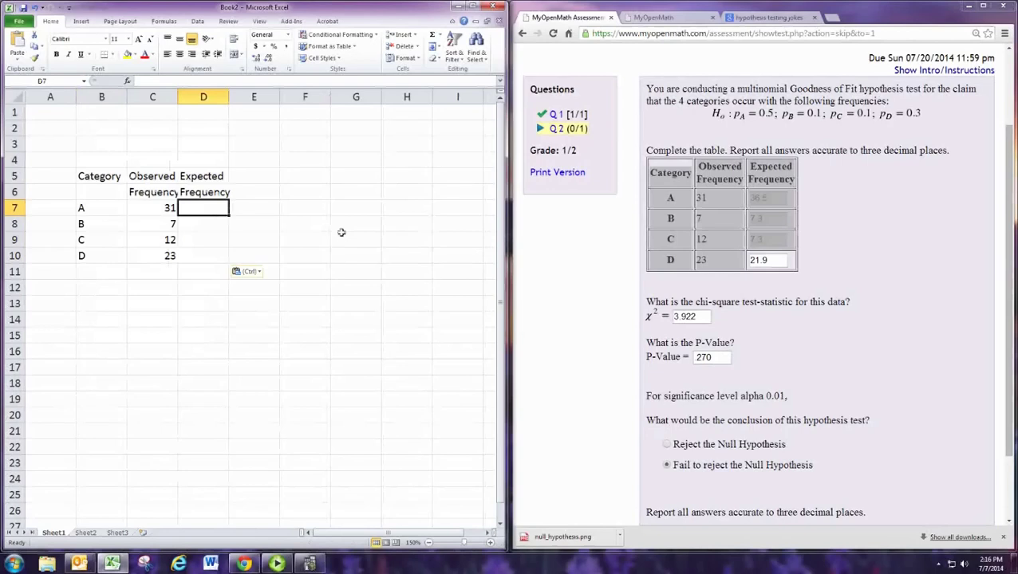
Total the observed counts in C11 with =SUM(C7:C10), giving 73
{"action": "left_click", "coordinate": [152, 271]}
{"action": "type", "text": "=SUM("}
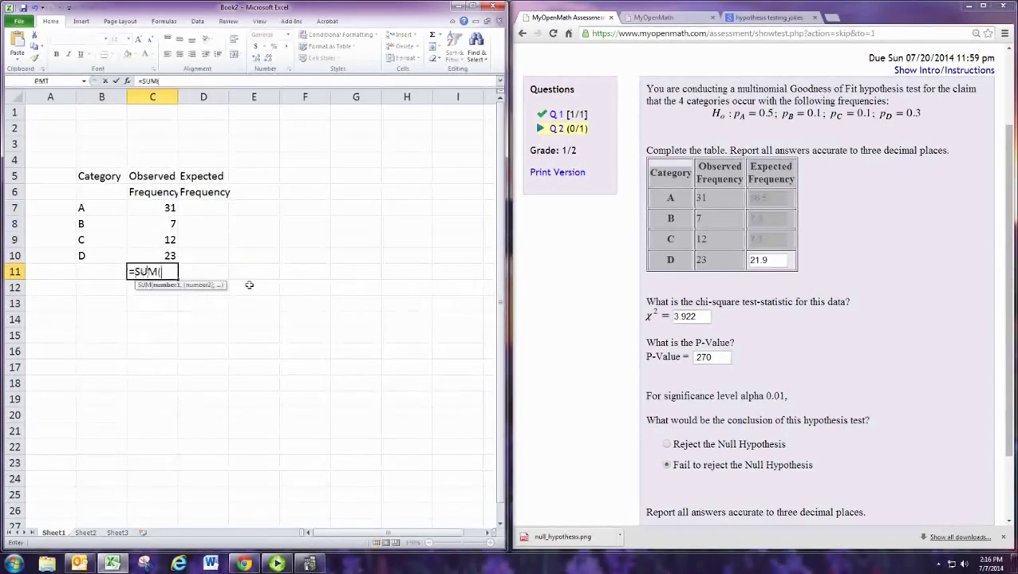
{"action": "key", "text": "Up"}
{"action": "key", "text": "shift+Up"}
{"action": "key", "text": "shift+Up"}
{"action": "key", "text": "shift+Up"}
{"action": "type", "text": ")"}
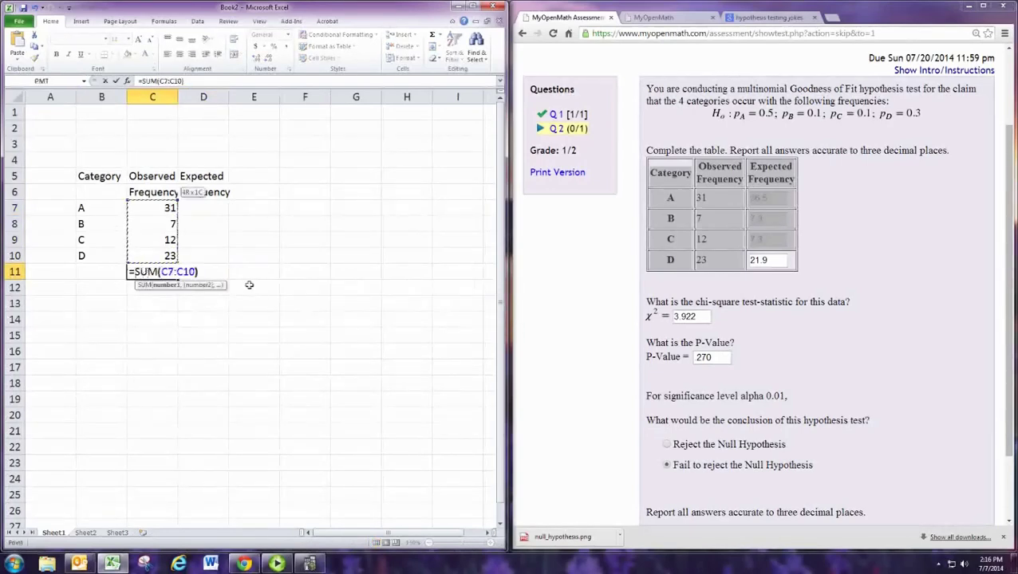
{"action": "key", "text": "Return"}
Enter =73*.5 in D7 for category A's expected count of 36.5
{"action": "key", "text": "Up"}
{"action": "key", "text": "Up"}
{"action": "key", "text": "Up"}
{"action": "key", "text": "Up"}
{"action": "key", "text": "Up"}
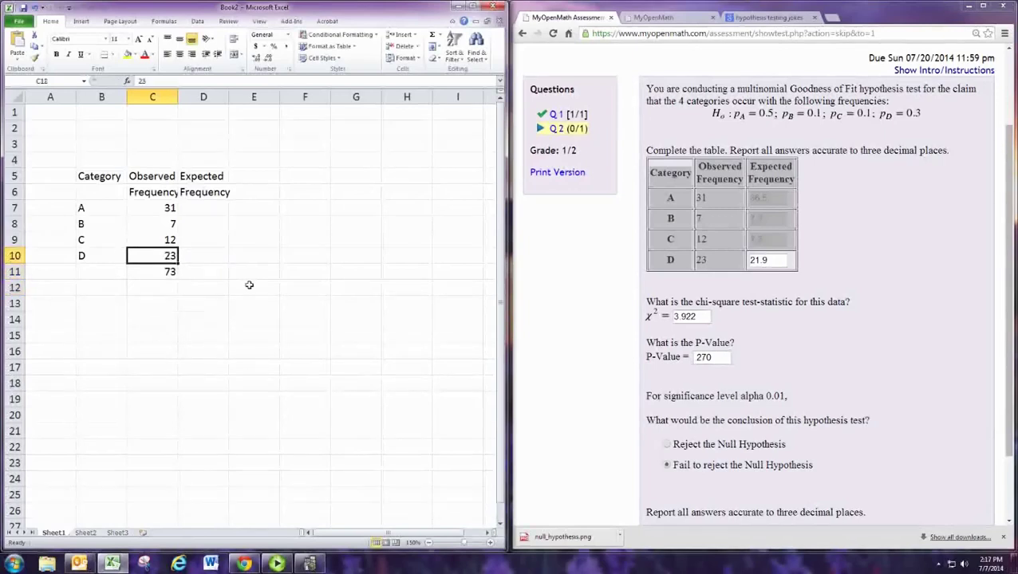
{"action": "key", "text": "Right"}
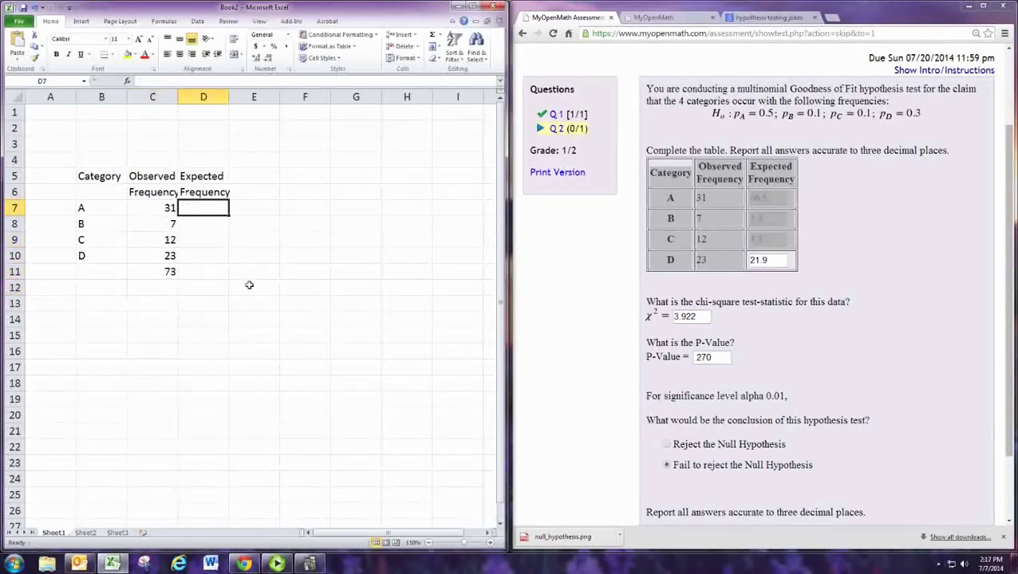
{"action": "type", "text": "="}
{"action": "key", "text": "Left"}
{"action": "key", "text": "Down"}
{"action": "key", "text": "Down"}
{"action": "key", "text": "Down"}
{"action": "key", "text": "Down"}
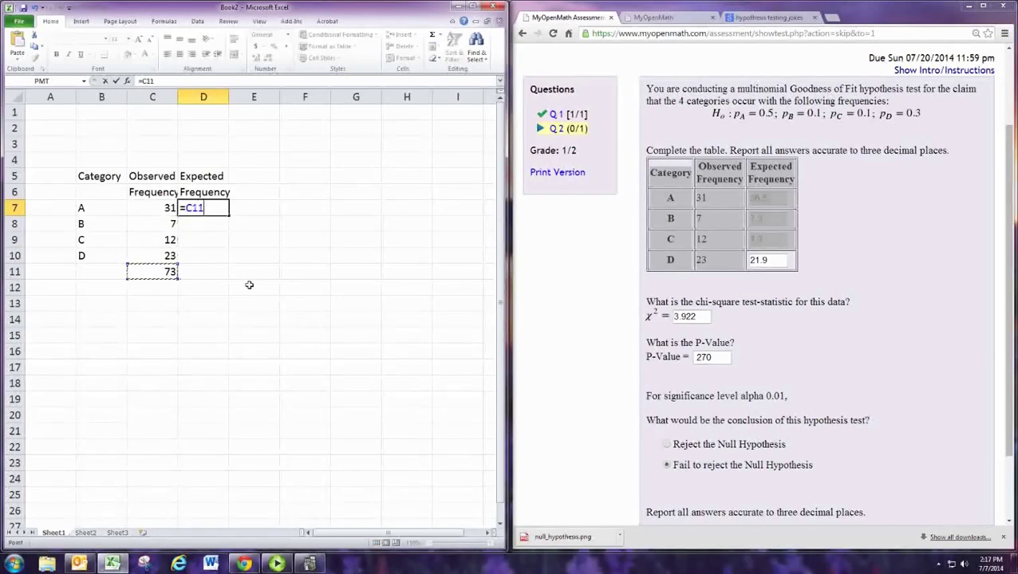
{"action": "key", "text": "BackSpace"}
{"action": "key", "text": "BackSpace"}
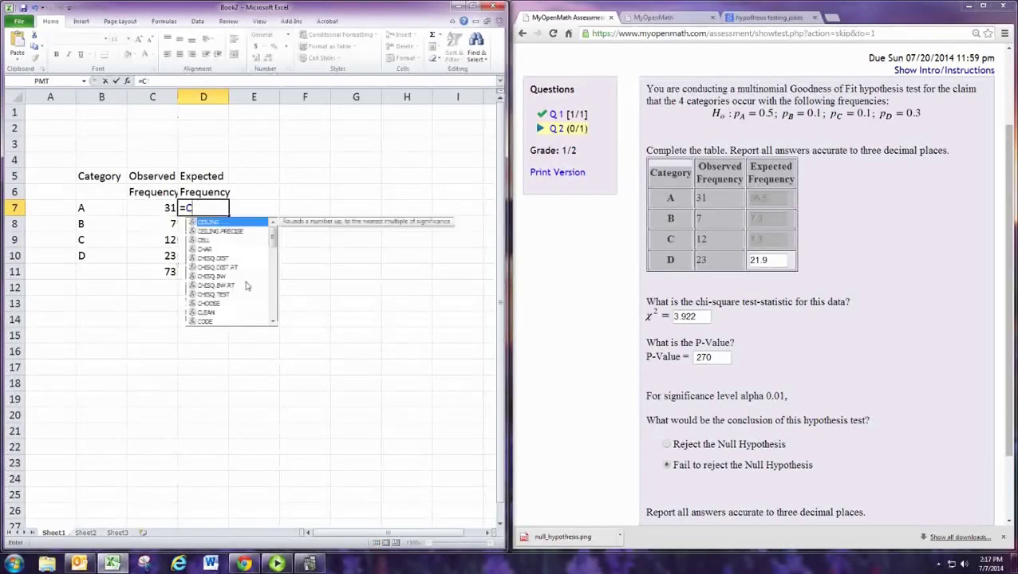
{"action": "key", "text": "BackSpace"}
{"action": "type", "text": "73*"}
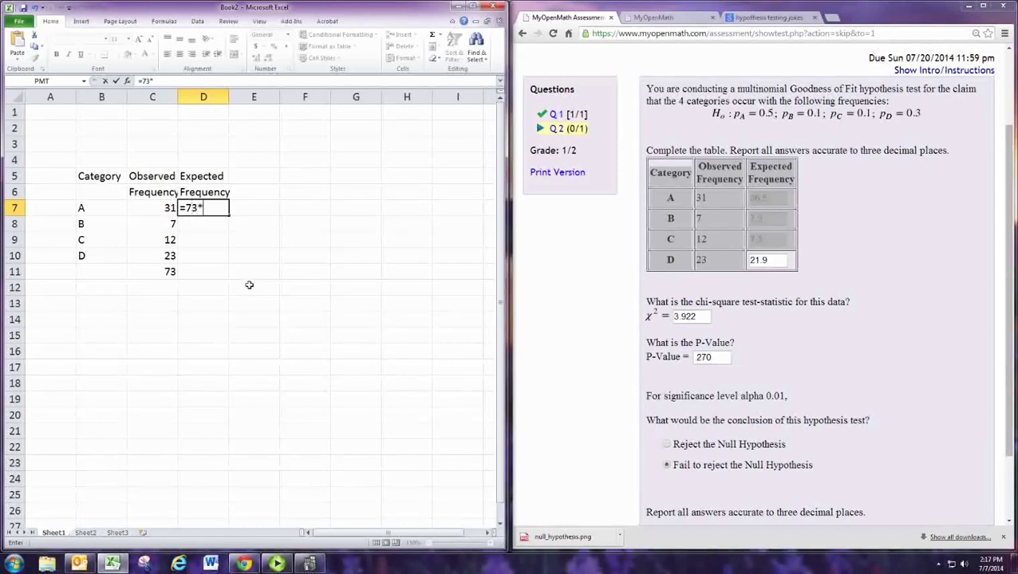
{"action": "type", "text": ".05"}
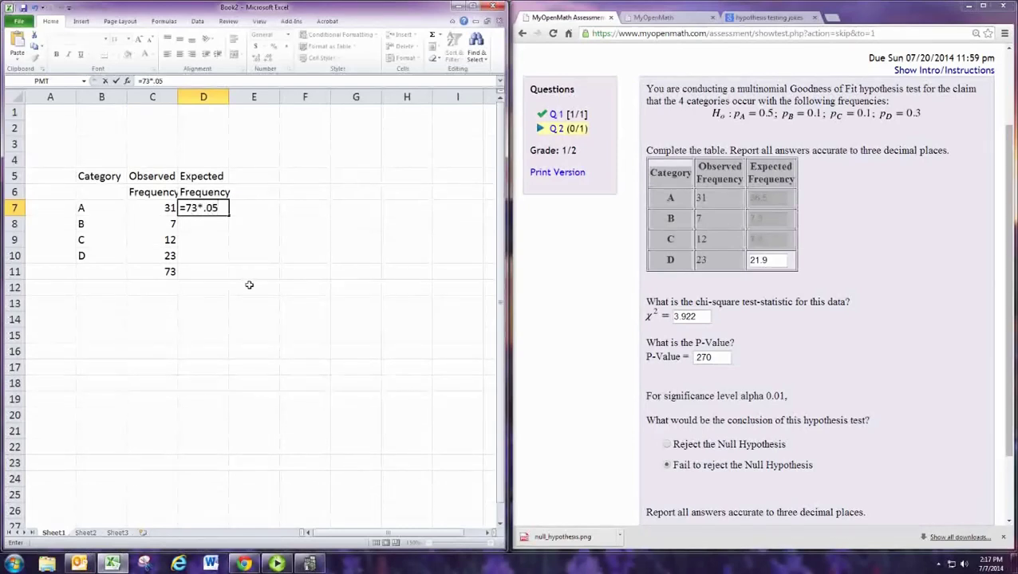
{"action": "key", "text": "BackSpace"}
{"action": "key", "text": "BackSpace"}
{"action": "type", "text": "5"}
{"action": "key", "text": "Return"}
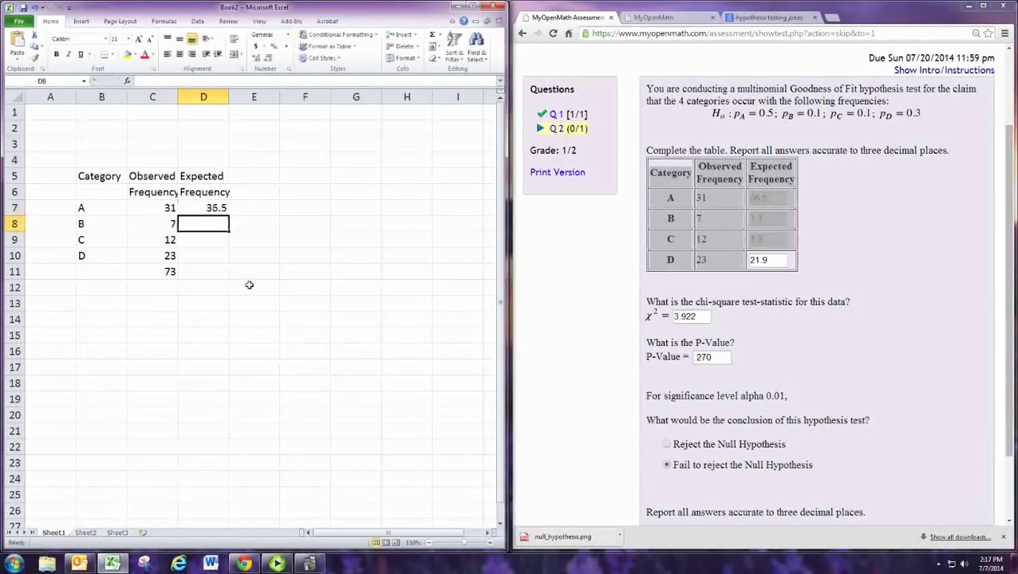
Enter =73*.1, =73*.1 and =73*.3 in D8:D10 for expected counts 7.3, 7.3 and 21.9
{"action": "type", "text": "=7"}
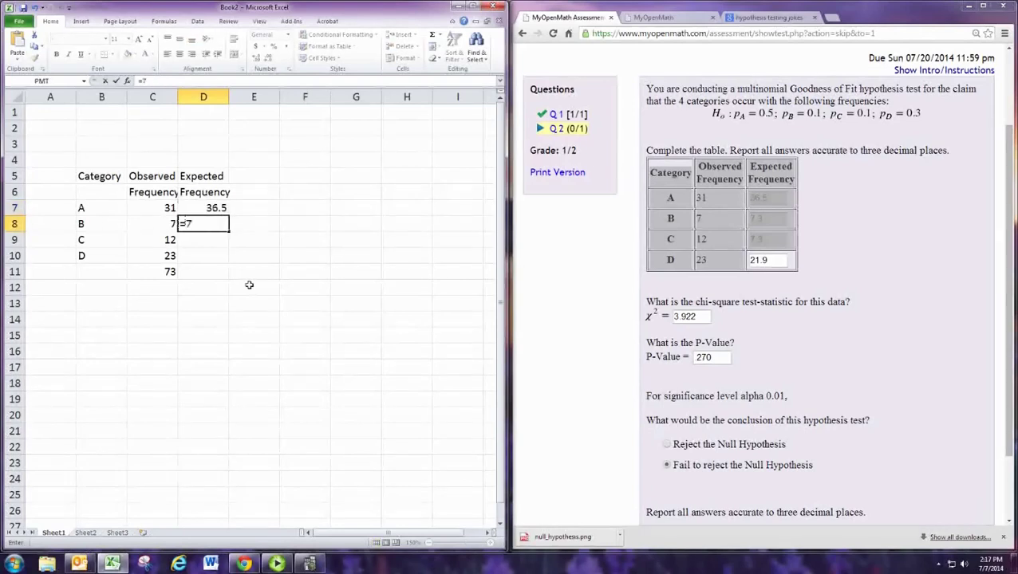
{"action": "type", "text": "3*.1"}
{"action": "key", "text": "Return"}
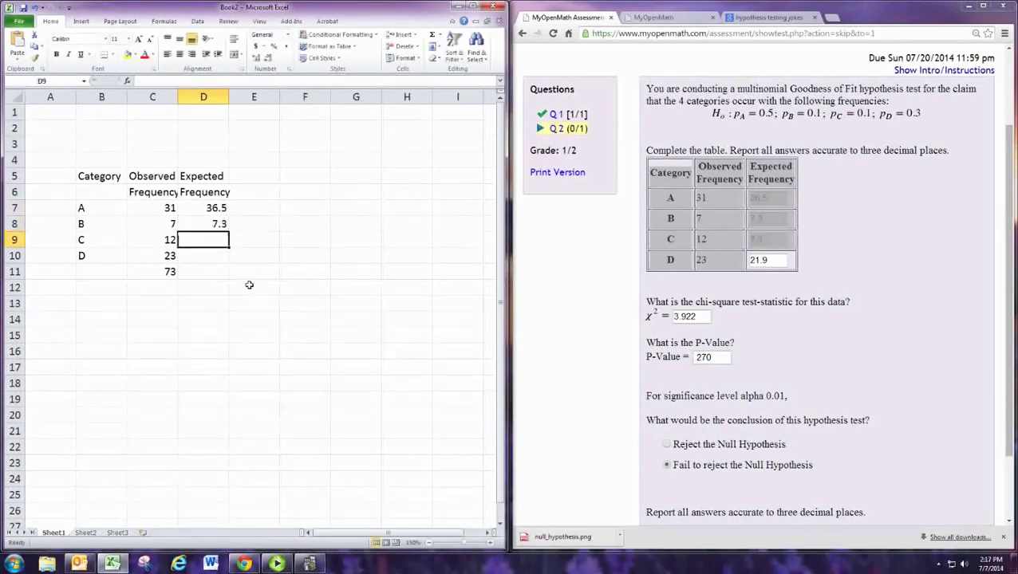
{"action": "type", "text": "=73"}
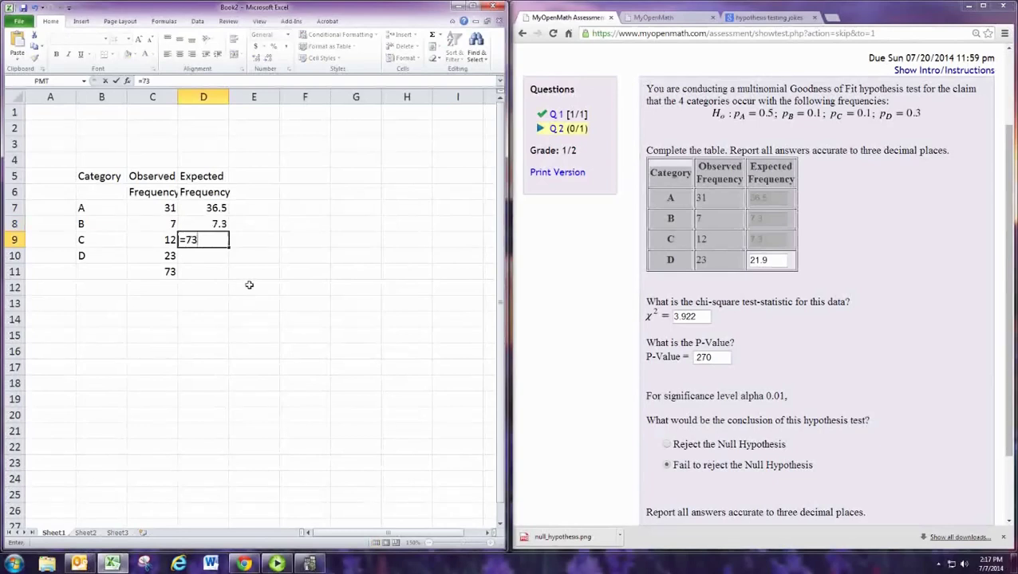
{"action": "type", "text": "*.1"}
{"action": "key", "text": "Return"}
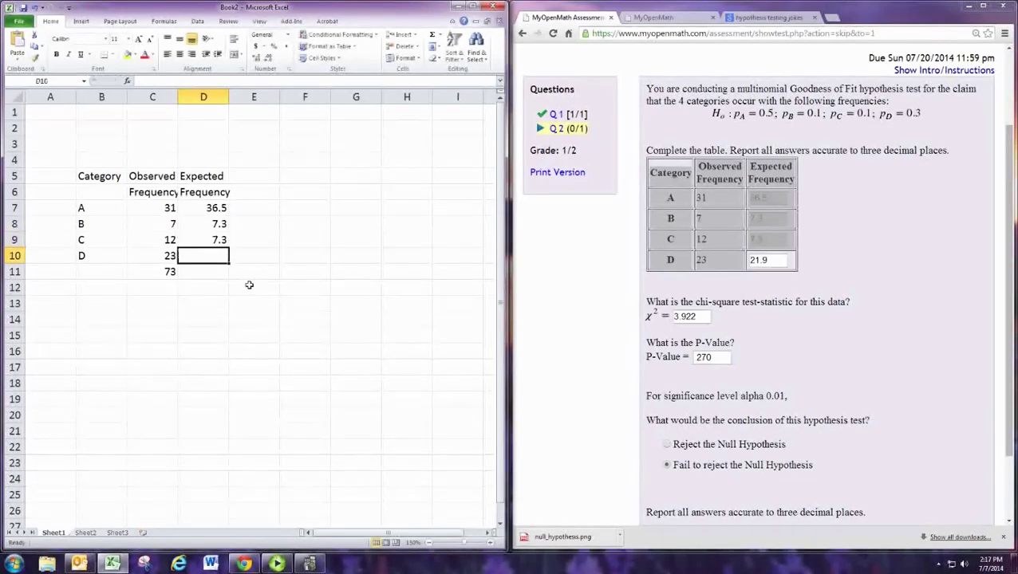
{"action": "type", "text": "=73*"}
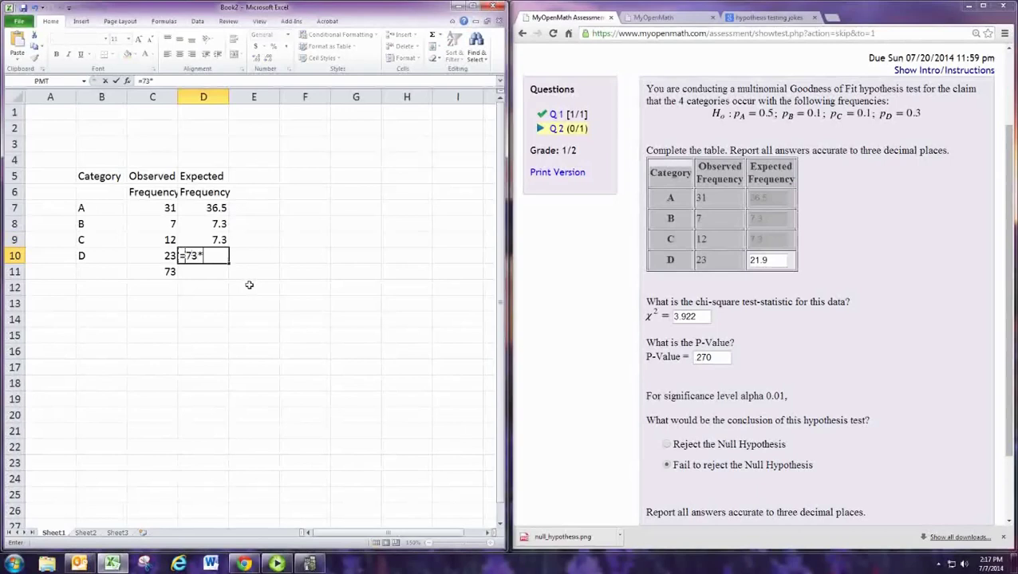
{"action": "type", "text": ".3"}
{"action": "key", "text": "Return"}
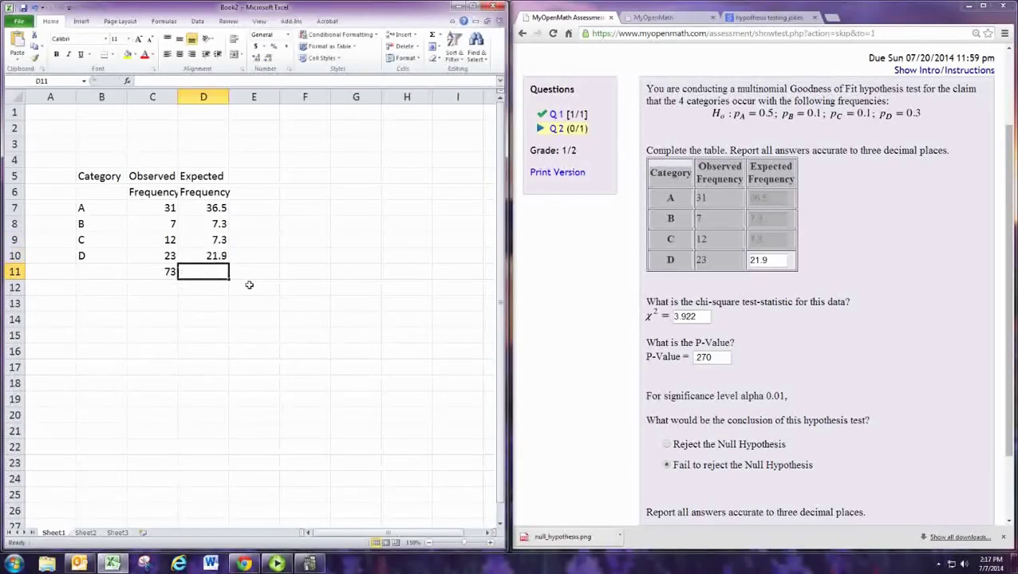
{"action": "left_click", "coordinate": [251, 212]}
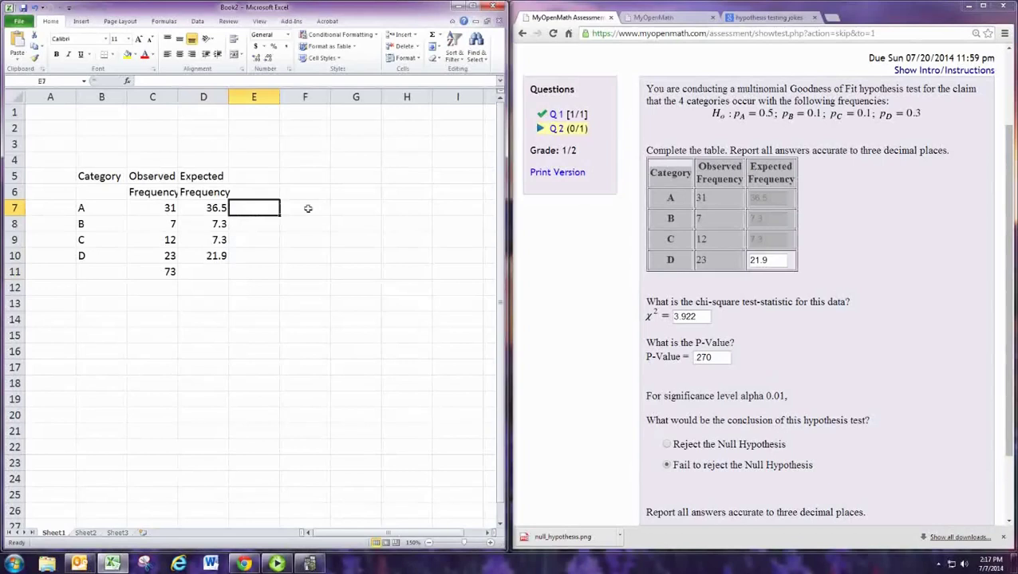
Enter =(C7-D7)^2/D7 in E7 and fill it down to E10
{"action": "type", "text": "=("}
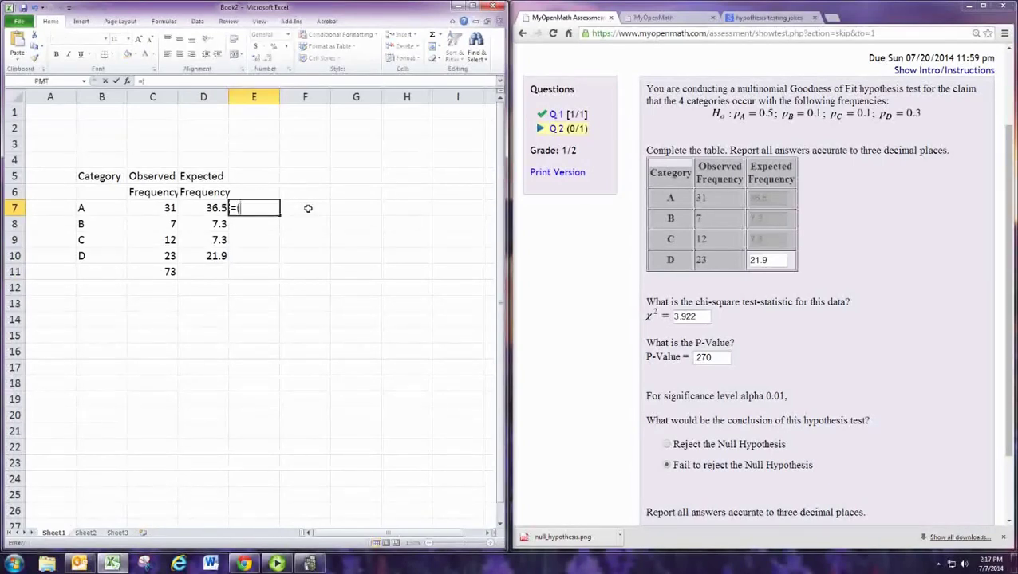
{"action": "key", "text": "Left"}
{"action": "key", "text": "Left"}
{"action": "type", "text": "-"}
{"action": "key", "text": "Left"}
{"action": "type", "text": ")"}
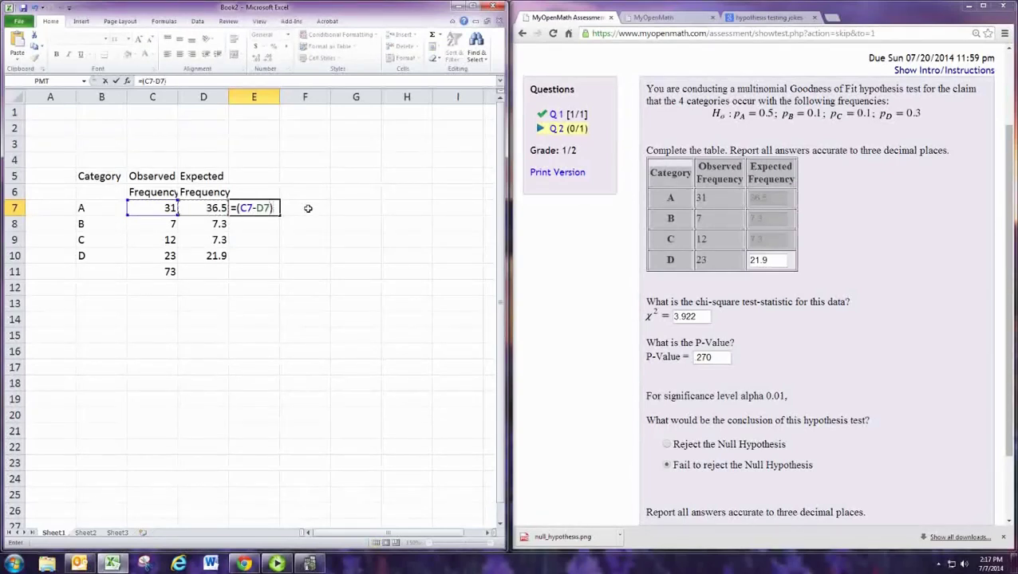
{"action": "type", "text": "^2/"}
{"action": "key", "text": "Left"}
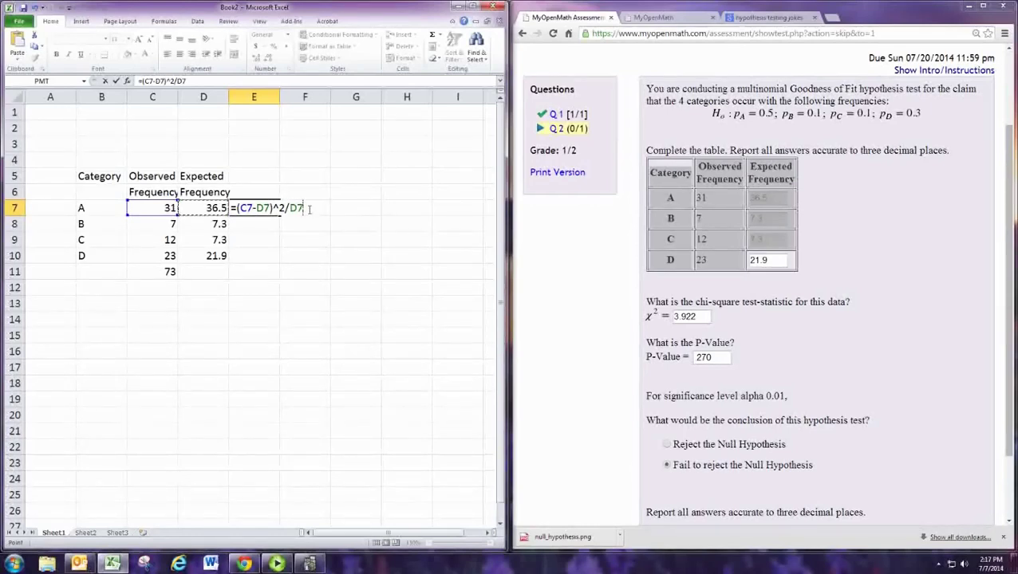
{"action": "key", "text": "Return"}
{"action": "key", "text": "Up"}
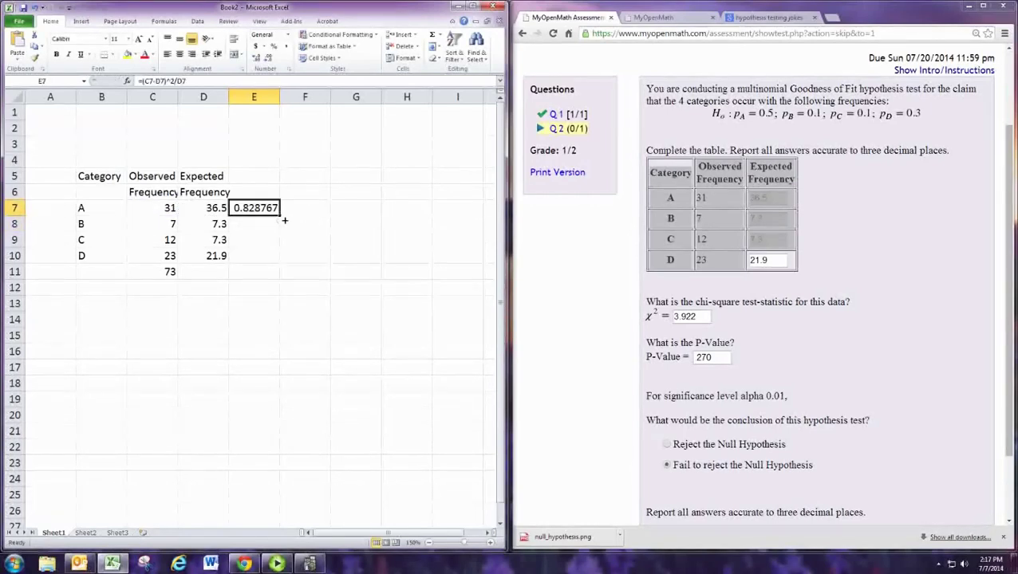
{"action": "left_click_drag", "start_coordinate": [280, 214], "coordinate": [283, 270]}
Sum E7:E10 in E11 to get the chi-square statistic 3.922374
{"action": "left_click", "coordinate": [275, 273]}
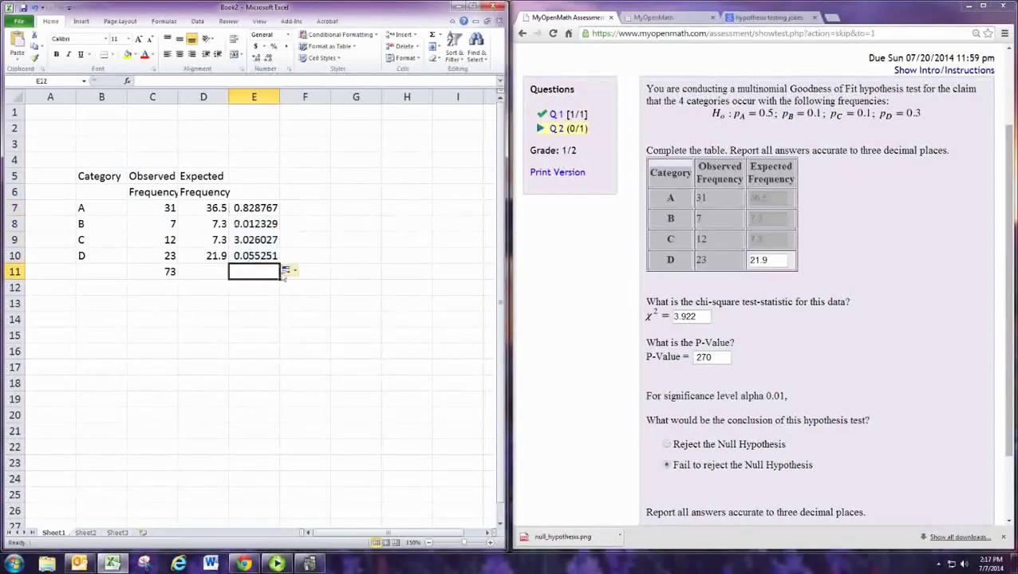
{"action": "type", "text": "=sum("}
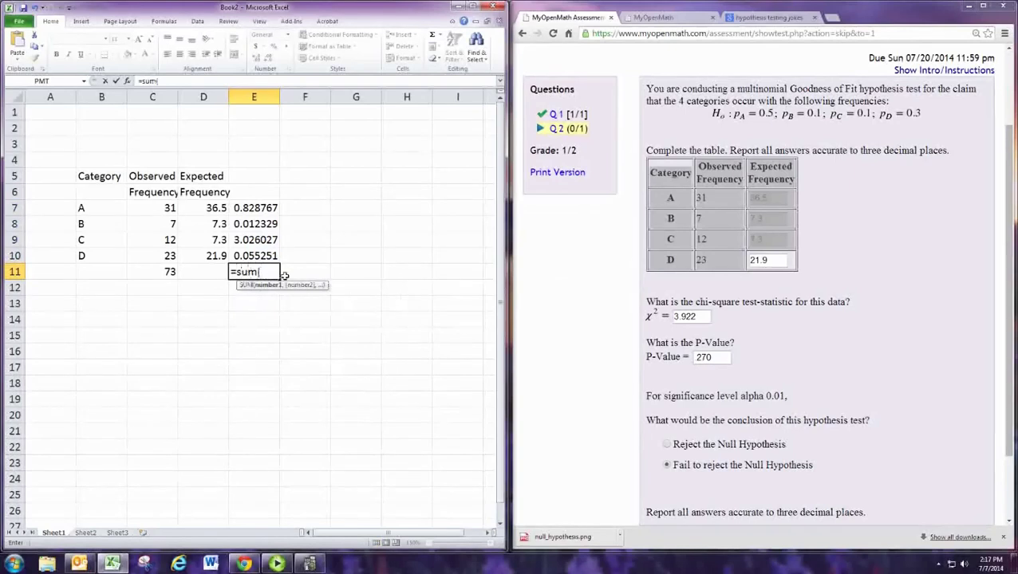
{"action": "left_click_drag", "start_coordinate": [275, 256], "coordinate": [276, 209]}
{"action": "type", "text": ")"}
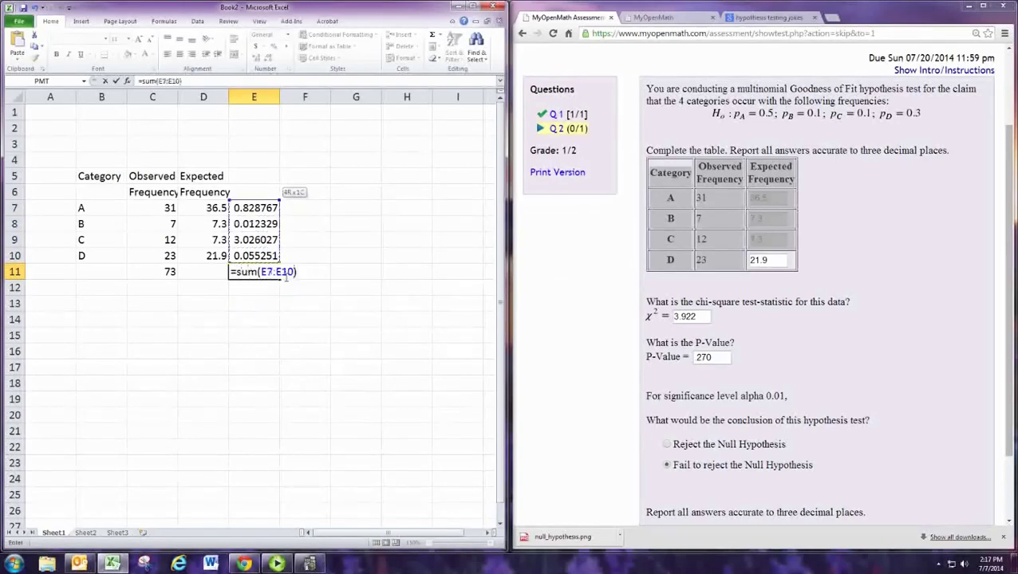
{"action": "key", "text": "Return"}
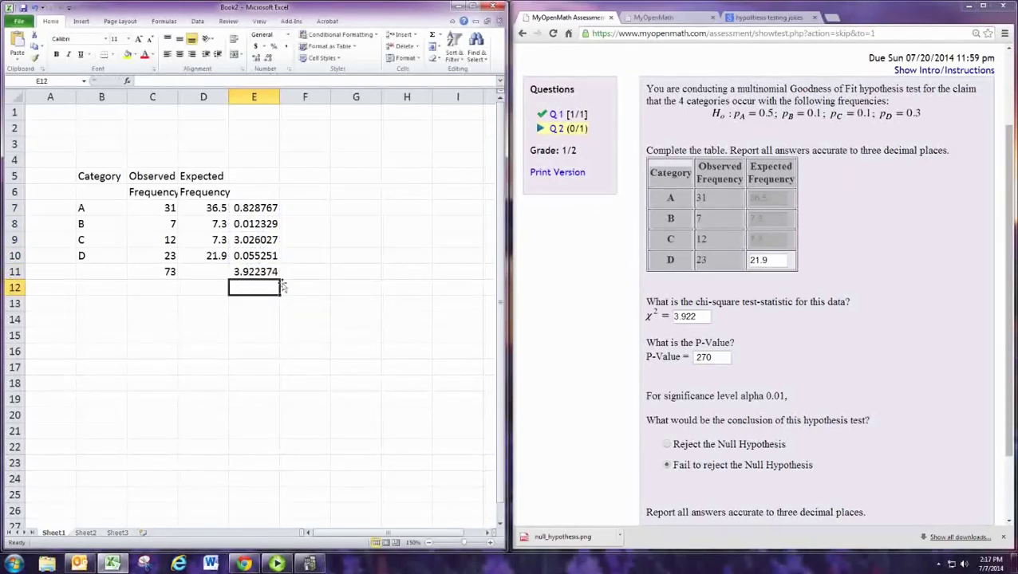
Type the p-value formula =CHIDIST(E11,3 into E12
{"action": "type", "text": "="}
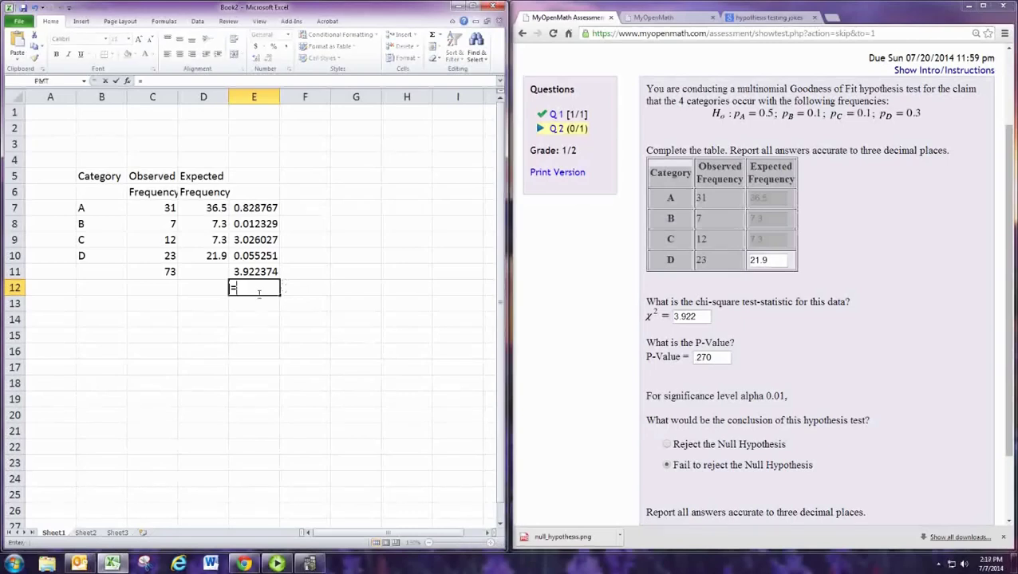
{"action": "type", "text": "CHIDIST"}
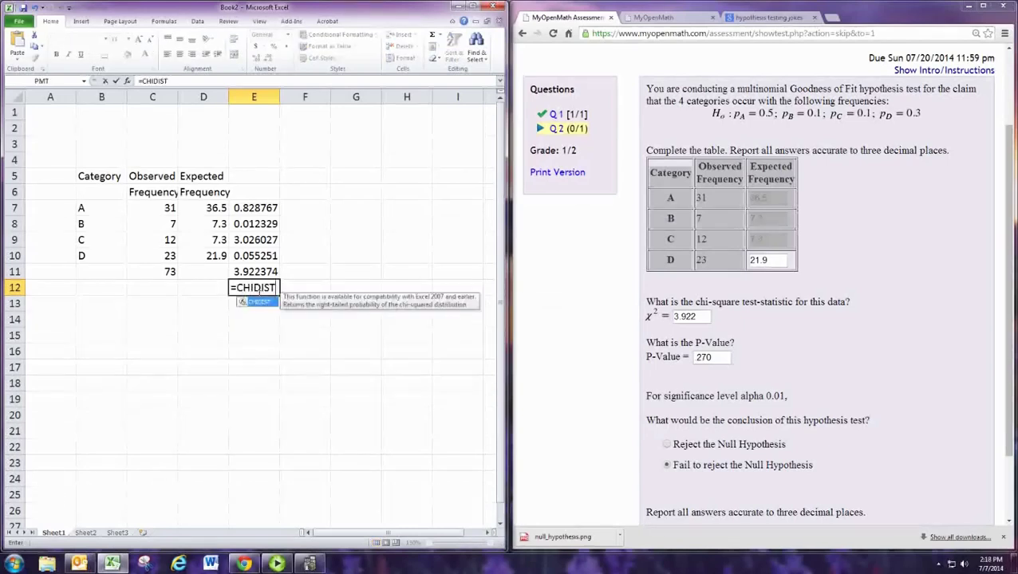
{"action": "type", "text": "("}
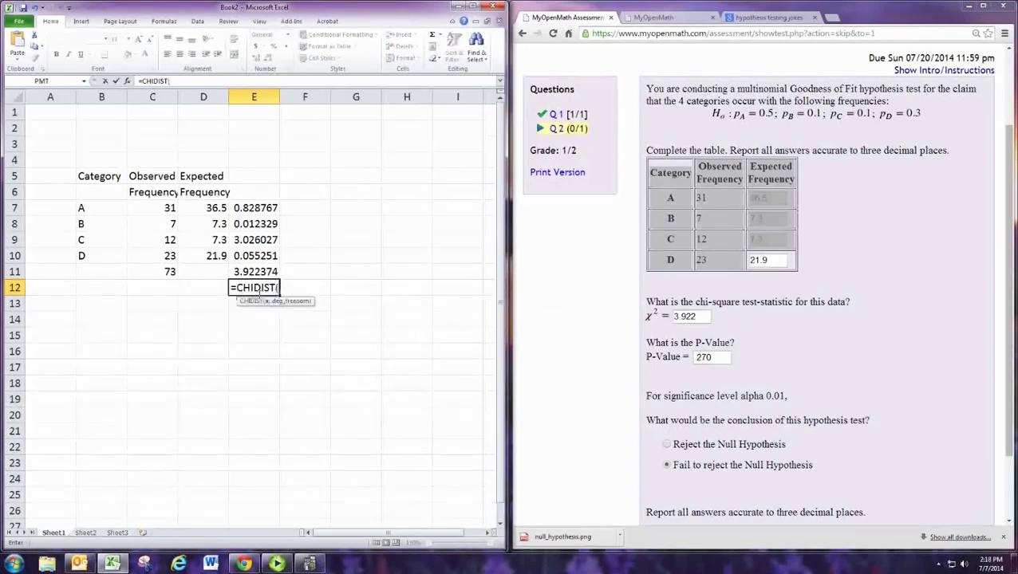
{"action": "left_click", "coordinate": [271, 272]}
{"action": "type", "text": ",3"}
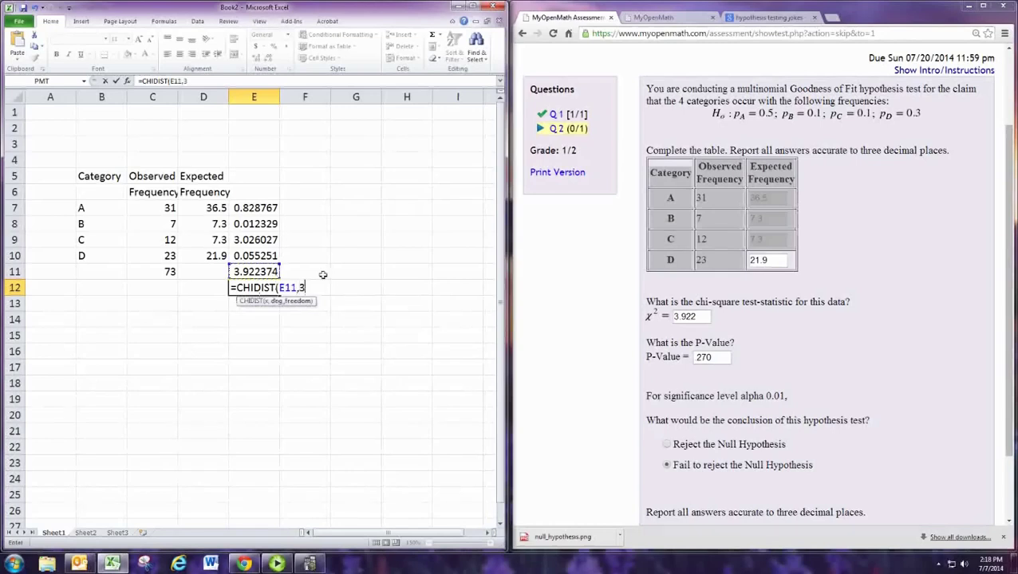
{"action": "type", "text": ")"}
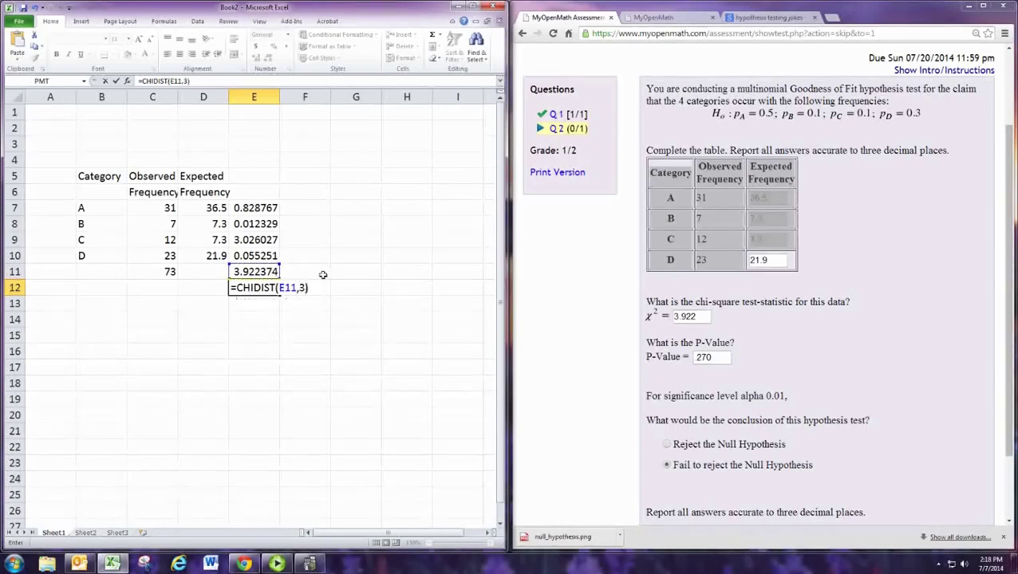